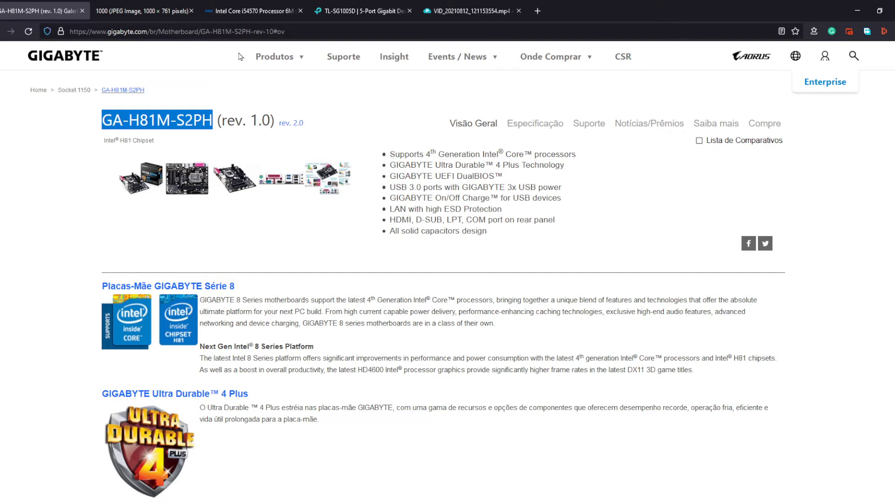
# Step: Examine the H81M-S2PH motherboard product image enlarged to 150%
pyautogui.click(252, 7)
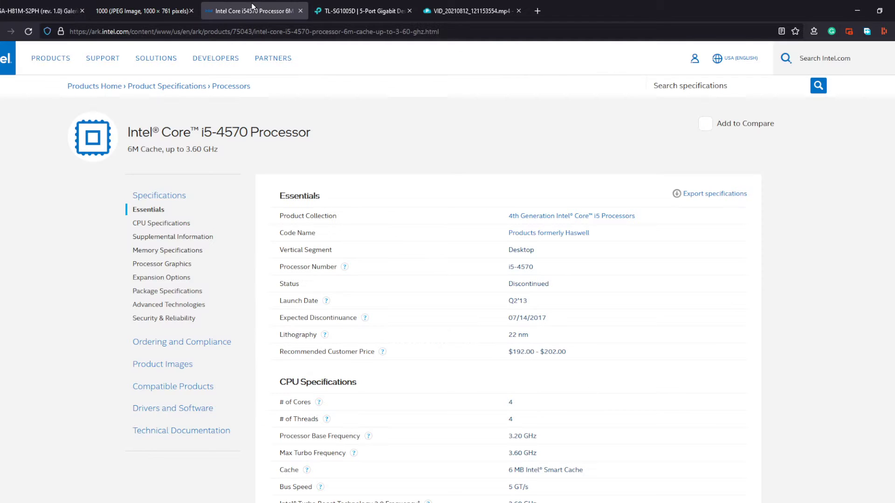
pyautogui.click(152, 7)
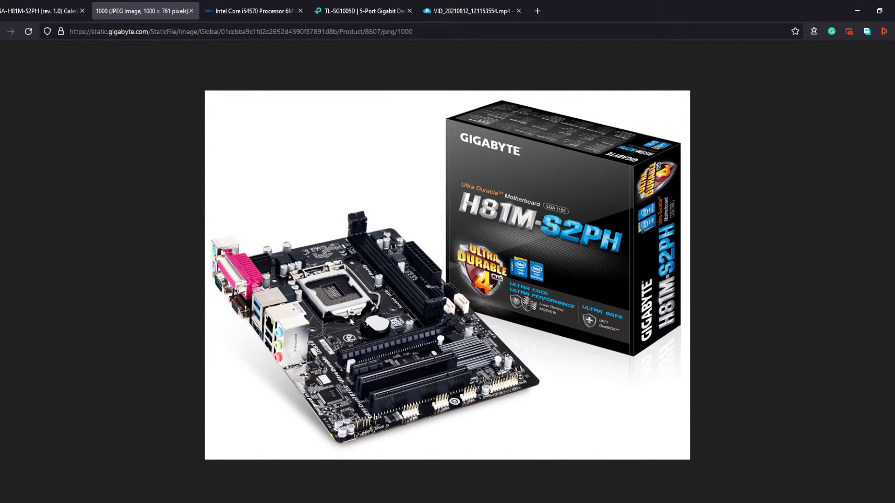
pyautogui.scroll(4, 350, 318)
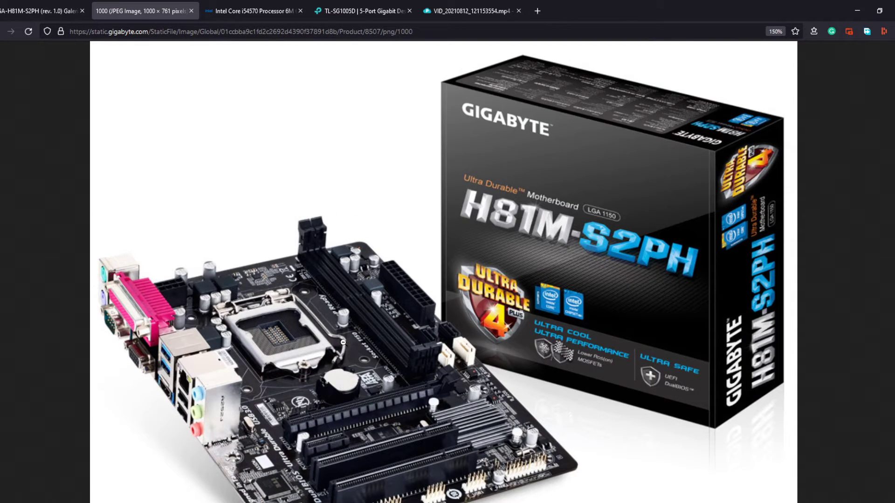
pyautogui.scroll(-1, 826, 177)
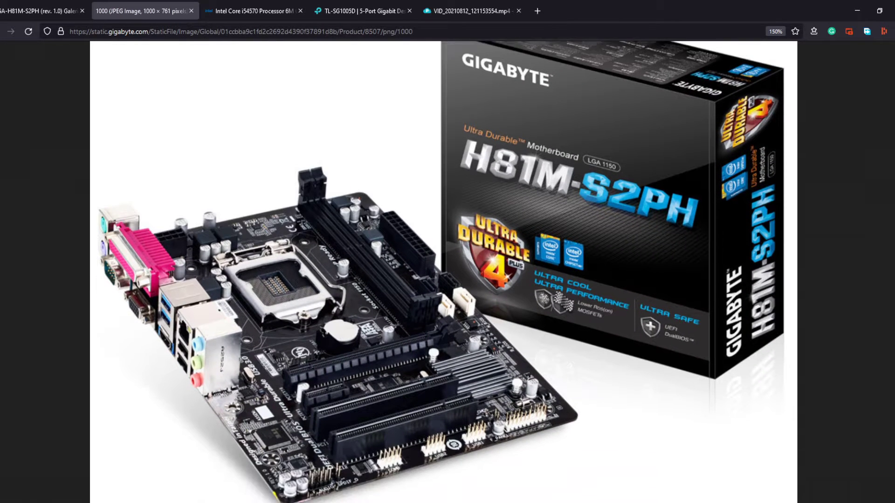
# Step: Review the Intel Core i5-4570 specifications and highlight the Processor Base Frequency label and its value
pyautogui.click(242, 5)
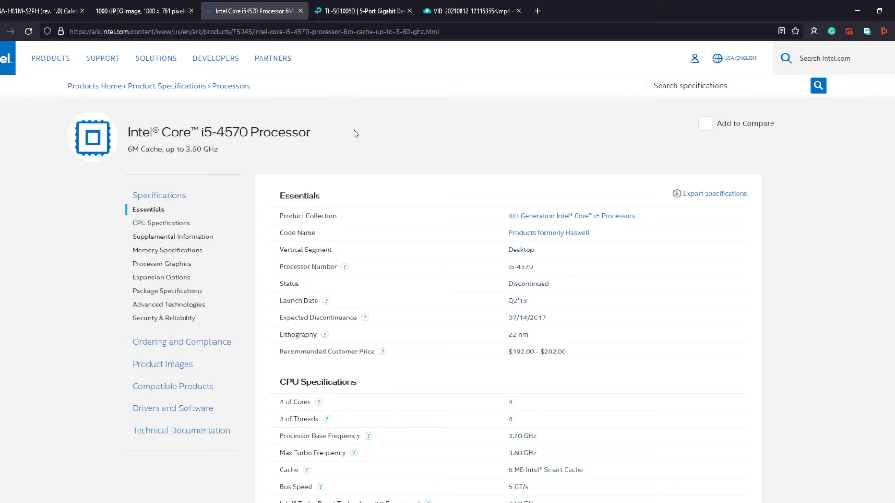
pyautogui.scroll(-1, 538, 271)
pyautogui.scroll(-1, 538, 271)
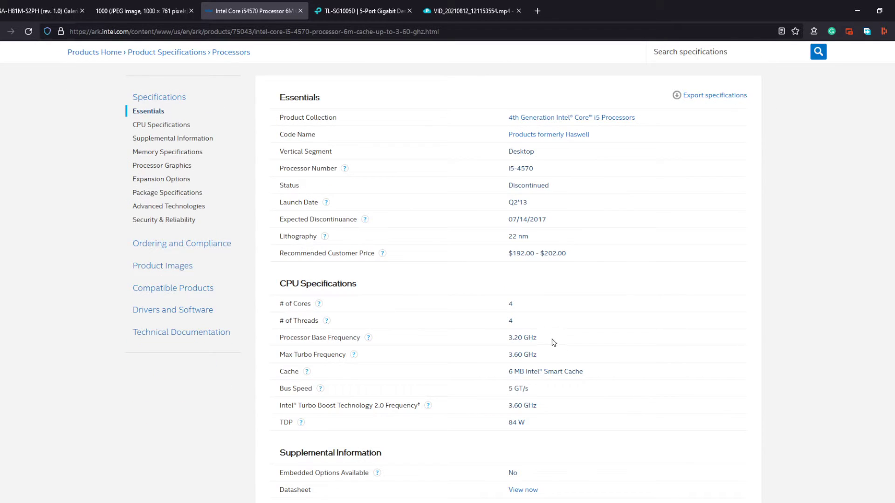
pyautogui.moveTo(551, 340); pyautogui.dragTo(505, 341)
pyautogui.moveTo(361, 339); pyautogui.dragTo(270, 340)
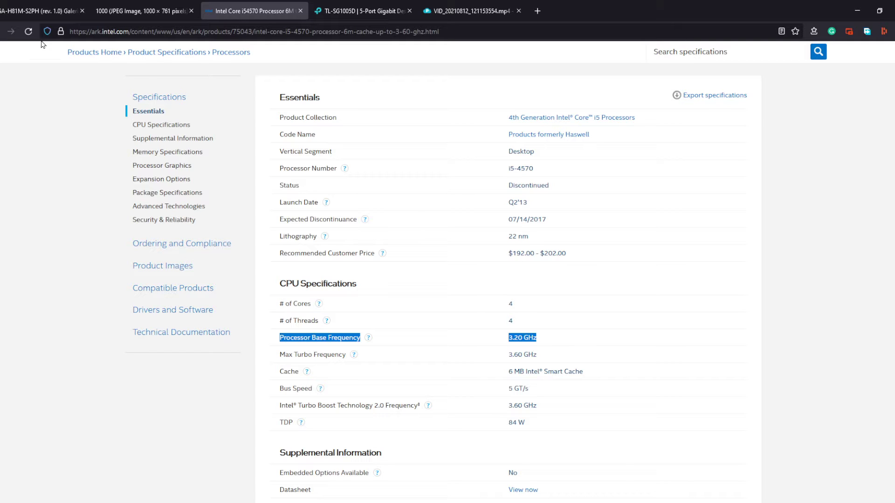
# Step: Look through the GA-H81M-S2PH overview page's feature sections and return to the motherboard's product image
pyautogui.click(42, 11)
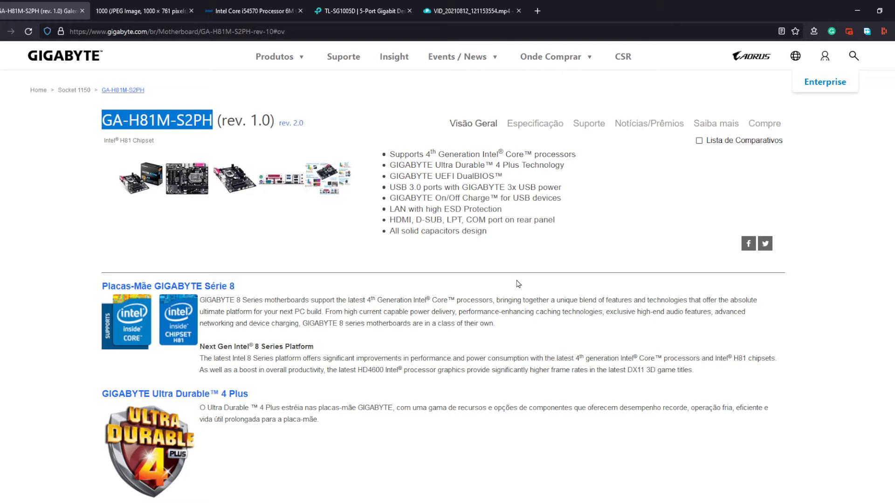
pyautogui.scroll(-3, 518, 282)
pyautogui.scroll(-3, 517, 280)
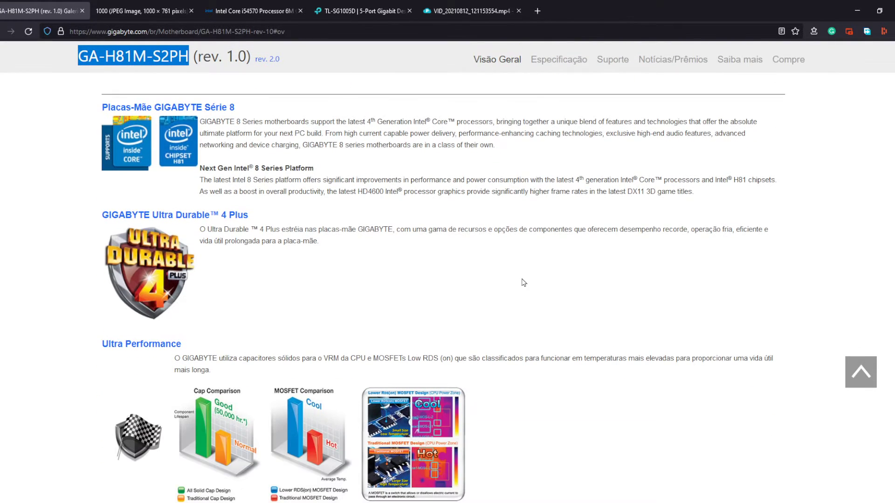
pyautogui.scroll(-8, 668, 208)
pyautogui.scroll(-4, 652, 211)
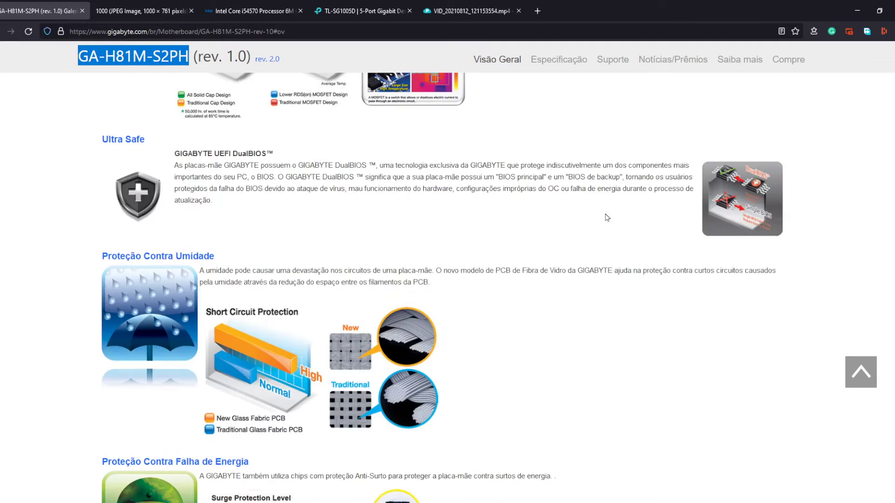
pyautogui.scroll(15, 606, 219)
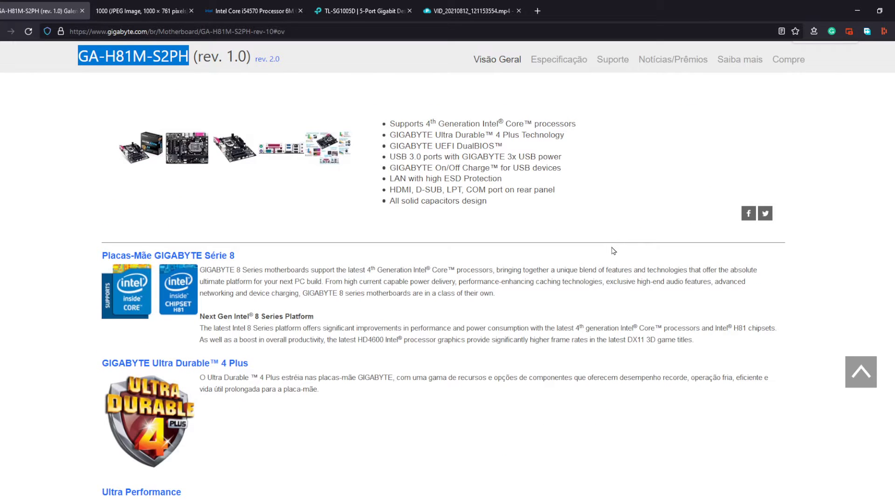
pyautogui.scroll(1, 611, 251)
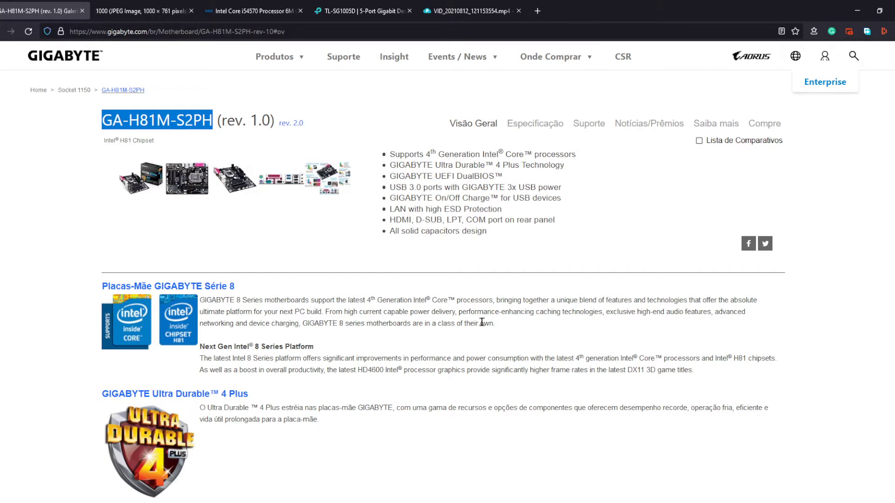
pyautogui.hotkey('ctrl', 'Tab')
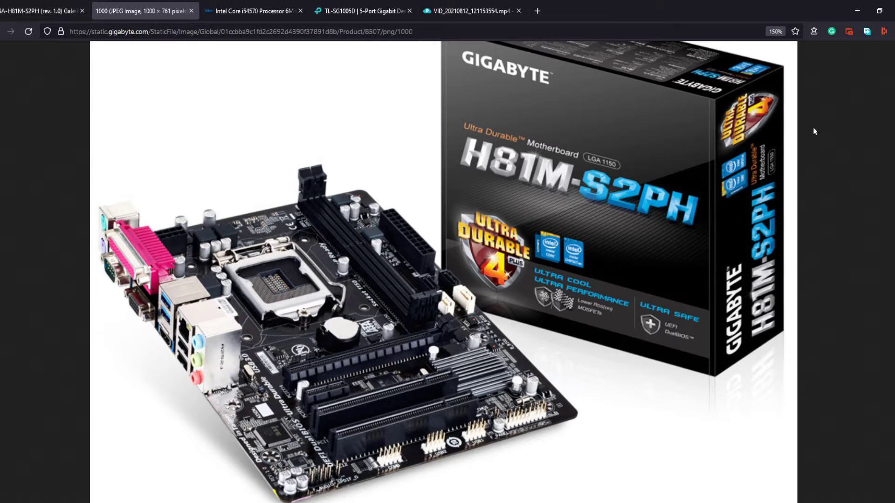
# Step: Look over the TP-Link TL-SG1005D 5-port gigabit switch overview page
pyautogui.click(366, 6)
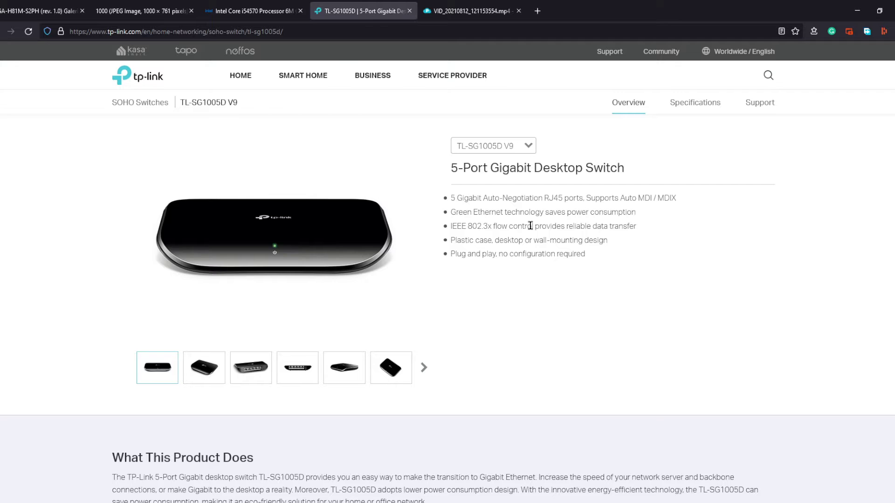
pyautogui.scroll(-10, 530, 226)
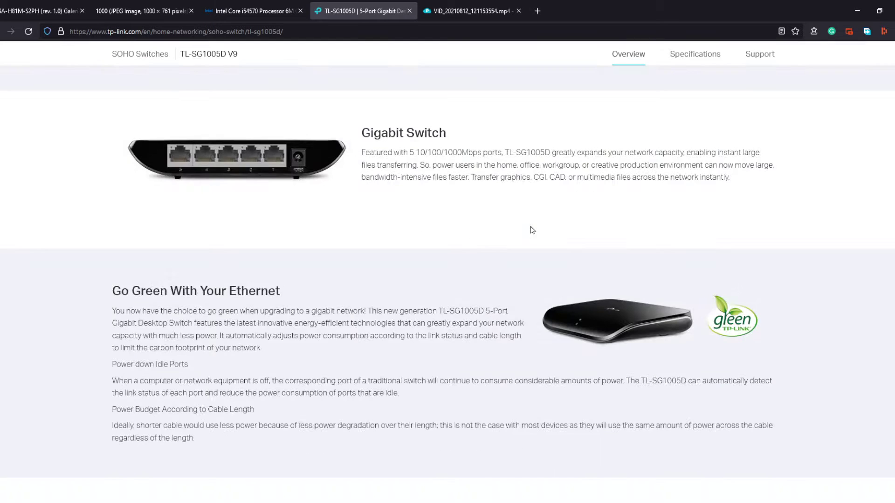
pyautogui.scroll(10, 524, 222)
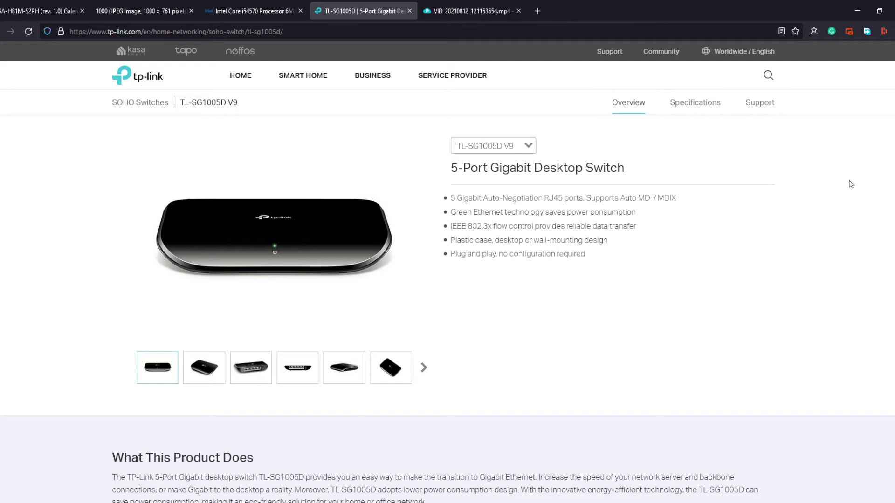
pyautogui.click(605, 220)
# Step: Highlight LAN in the GA-H81M-S2PH feature list and bring the i5-4570 specifications back up
pyautogui.click(38, 12)
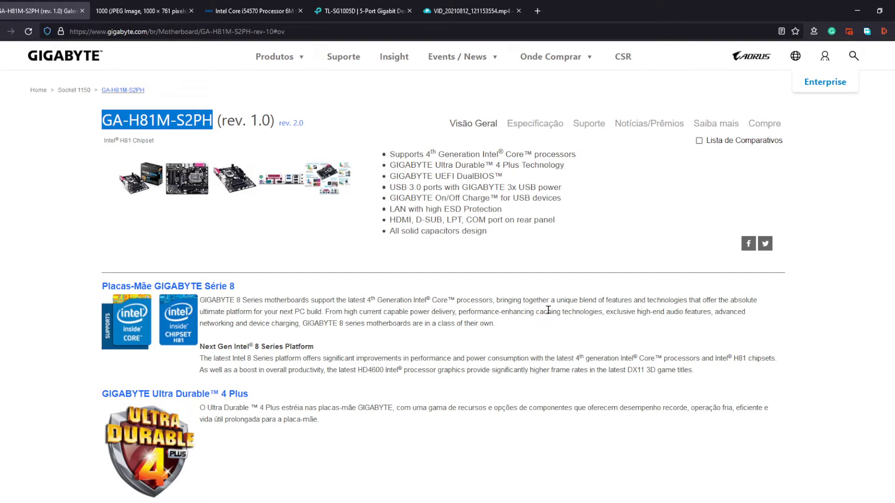
pyautogui.doubleClick(399, 208)
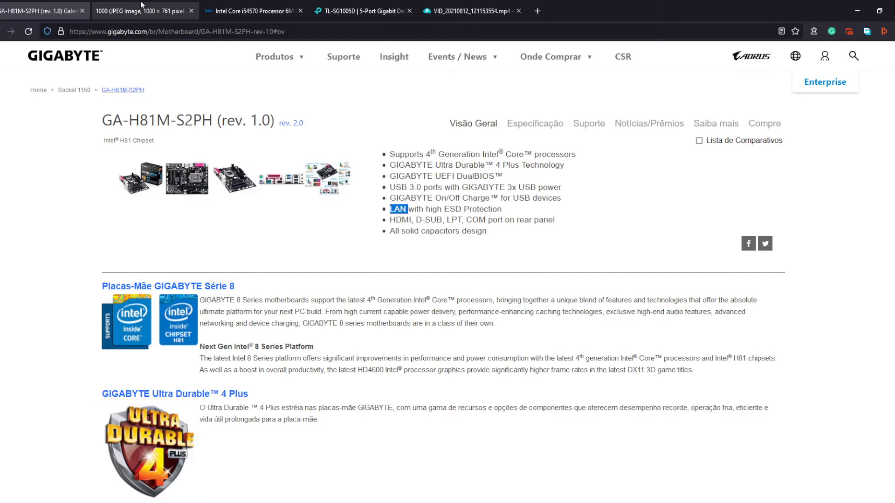
pyautogui.click(253, 8)
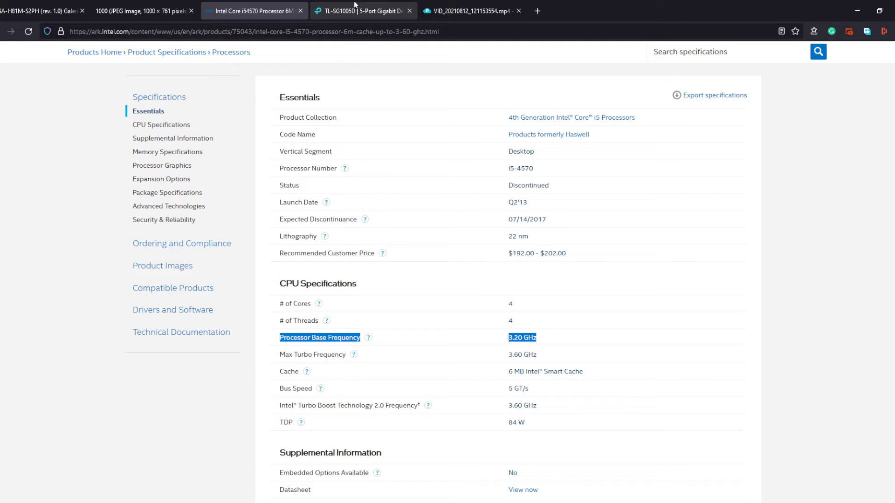
# Step: Switch to Rufus, choose the 16 GB Multiple Partitions (G:) (I:) device, and set the boot selection to Syslinux 6.04
pyautogui.click(856, 9)
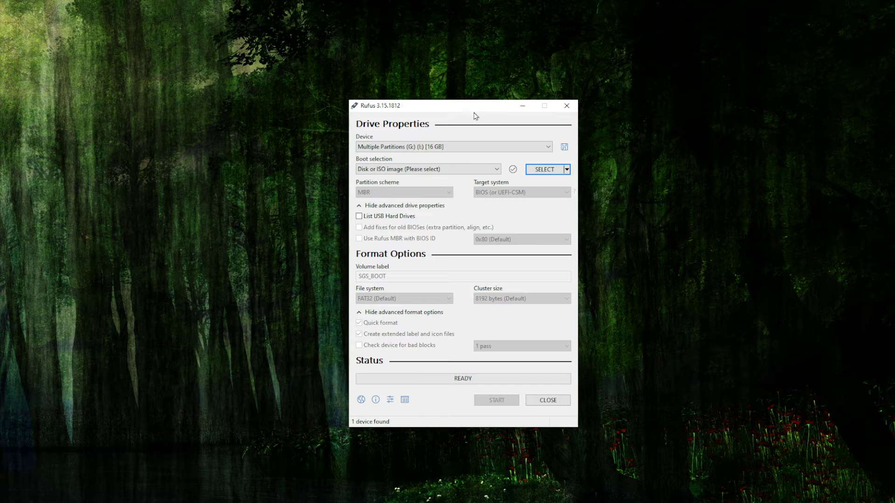
pyautogui.moveTo(496, 110); pyautogui.dragTo(474, 79)
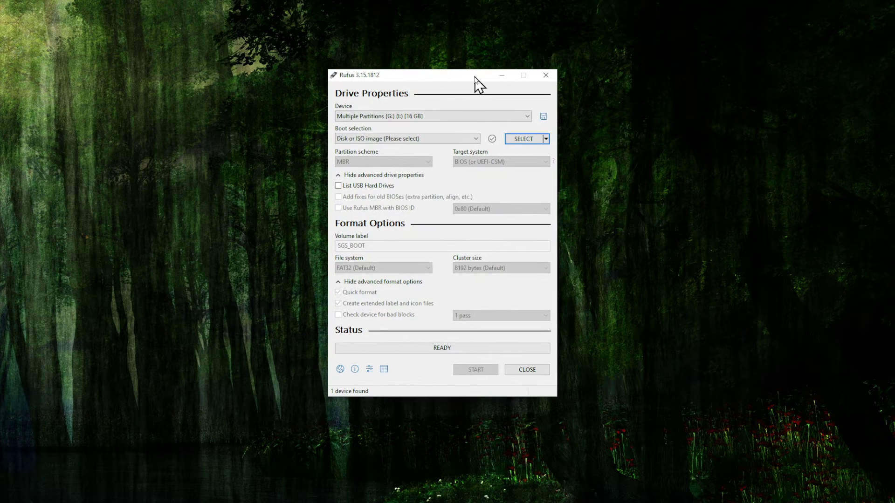
pyautogui.click(456, 117)
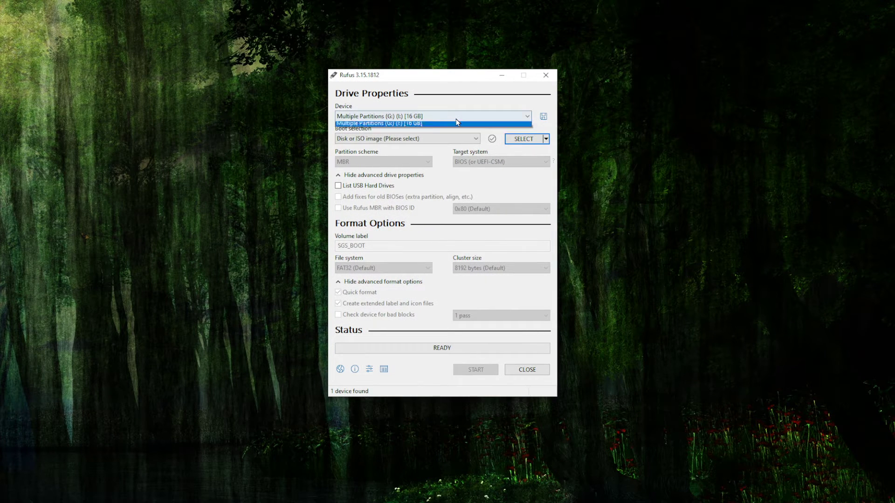
pyautogui.click(388, 126)
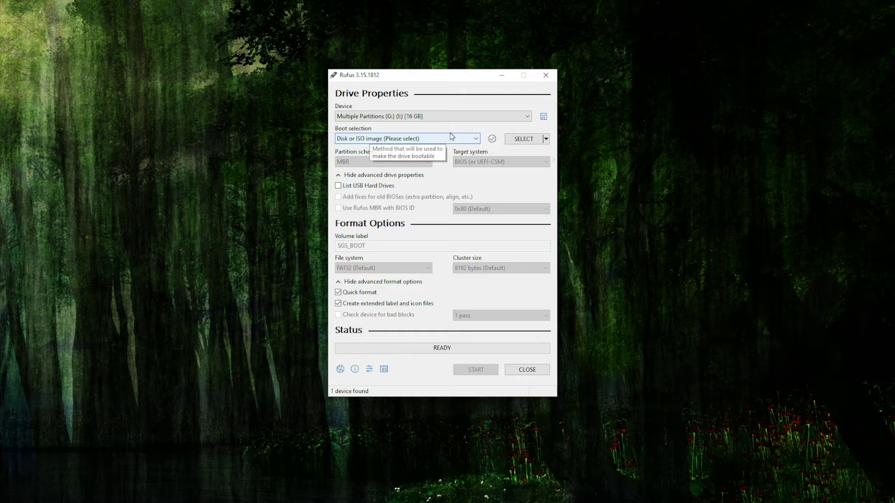
pyautogui.click(468, 140)
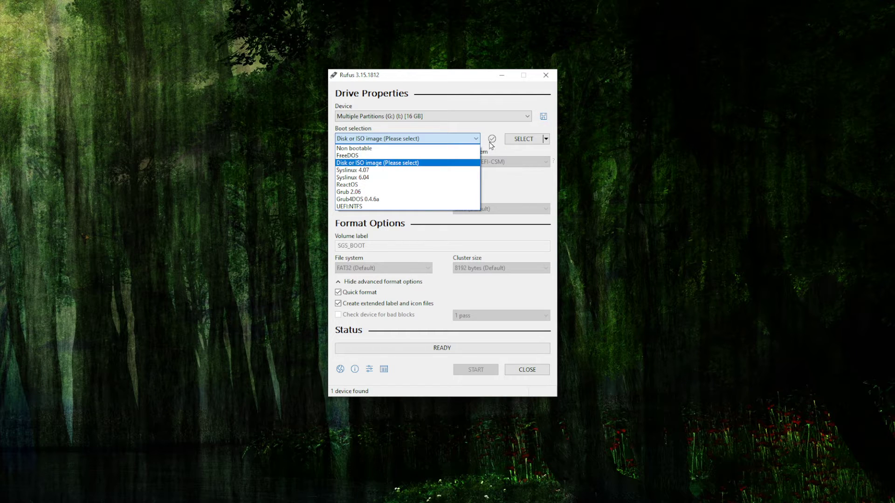
pyautogui.click(396, 178)
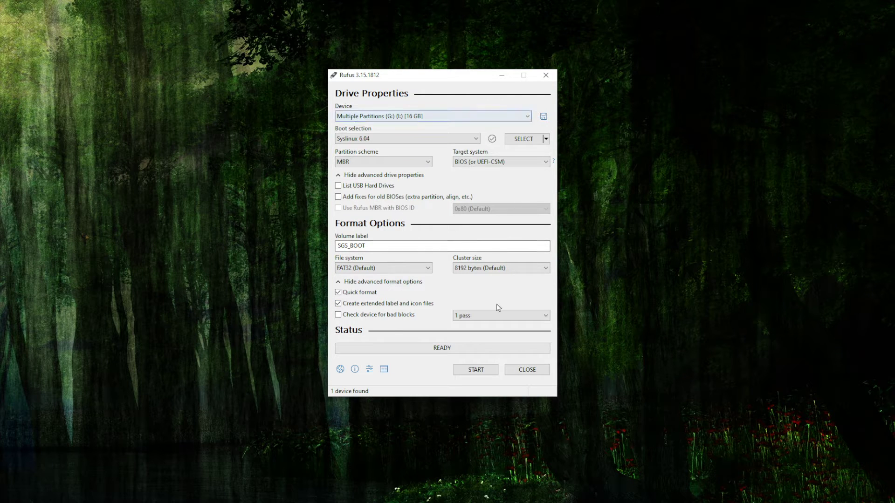
# Step: Start writing the USB drive and accept erasing all its data and partitions
pyautogui.click(484, 374)
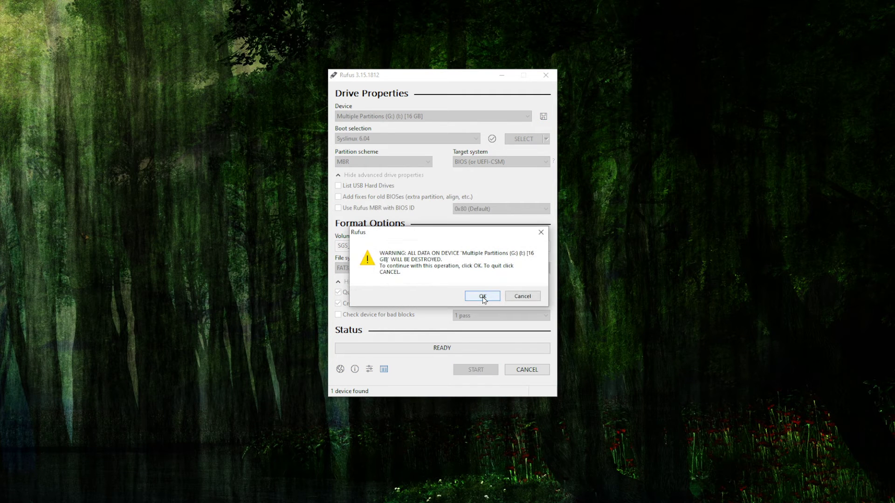
pyautogui.click(483, 297)
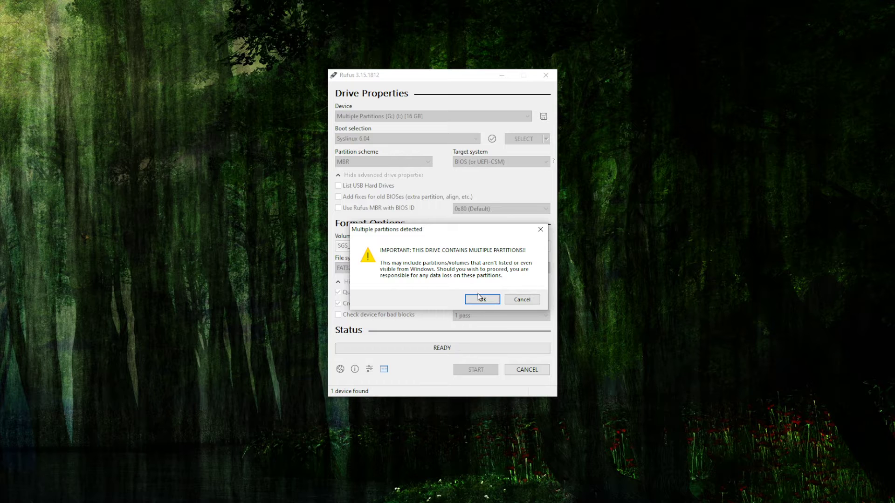
pyautogui.click(482, 301)
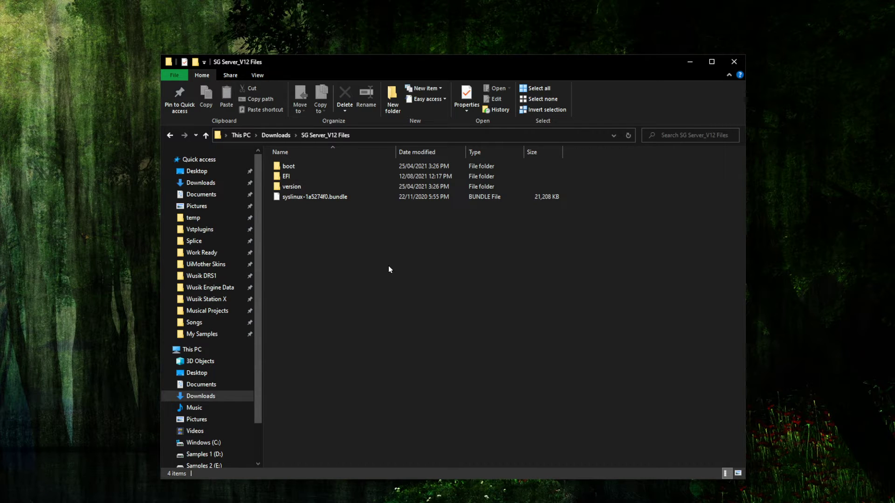
# Step: Select everything in the SG Server_V12 Files folder, and close Rufus once the drive is written
pyautogui.hotkey('ctrl', 'a')
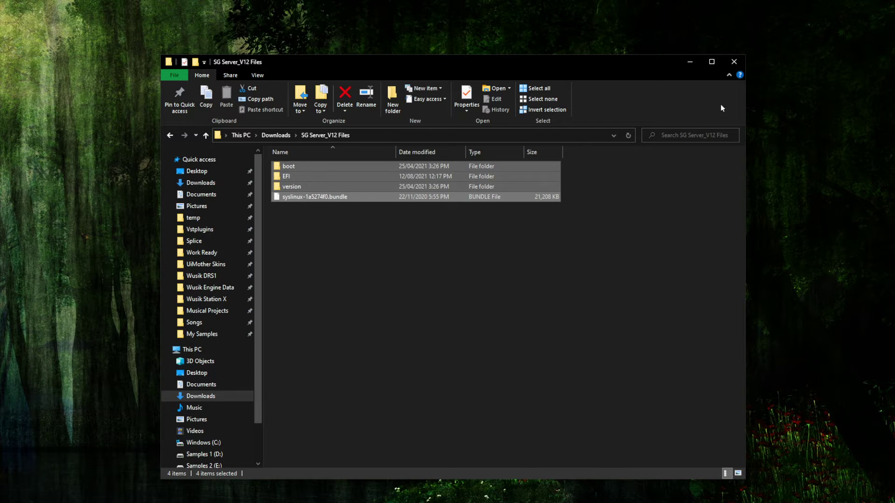
pyautogui.click(689, 62)
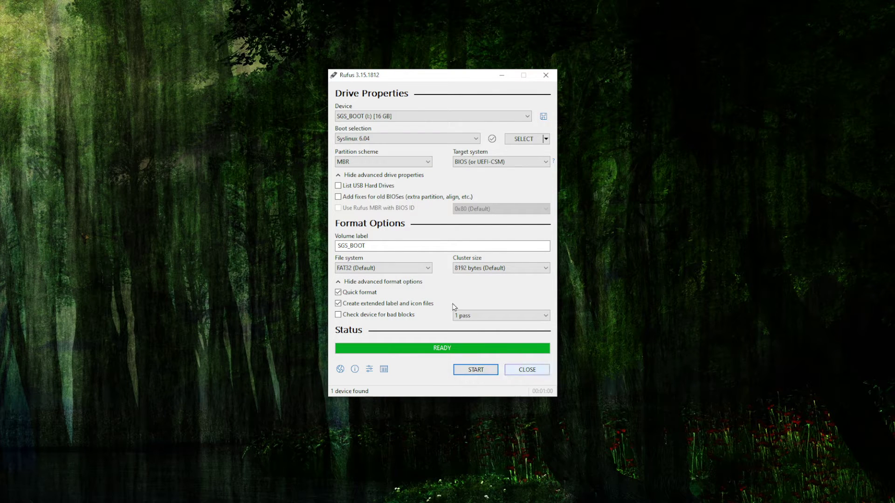
pyautogui.click(532, 373)
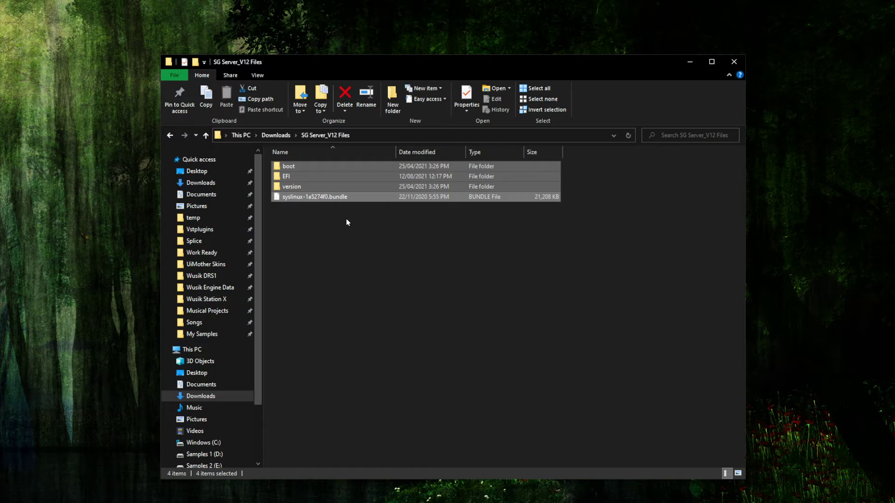
# Step: Copy the selected SG Server_V12 files to the SGS_BOOT (I:) drive and open that drive to follow the copying
pyautogui.scroll(-3, 257, 254)
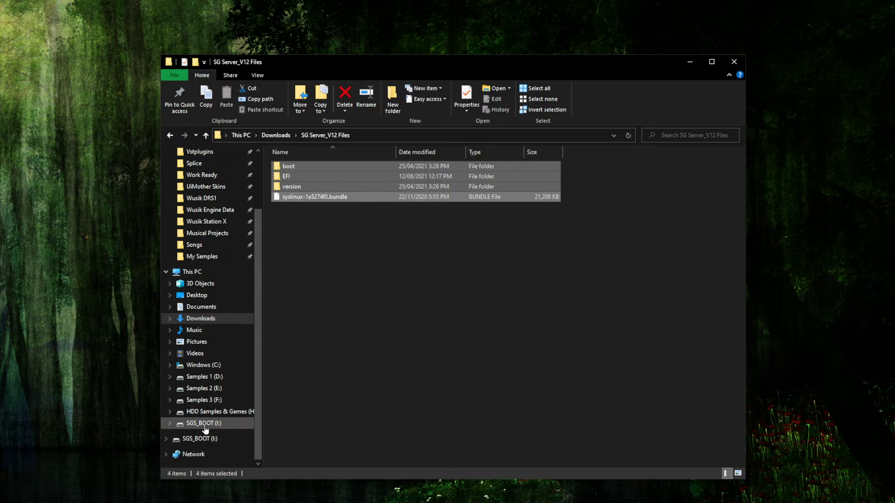
pyautogui.moveTo(356, 197); pyautogui.dragTo(212, 425)
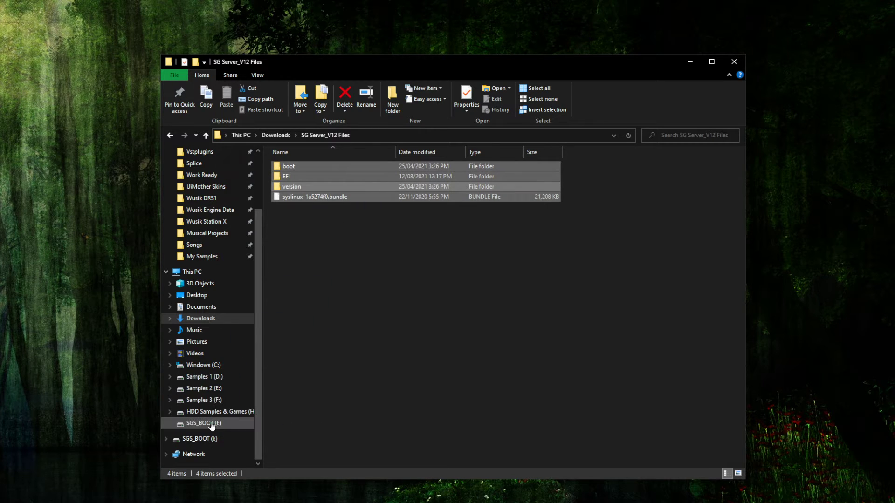
pyautogui.click(211, 424)
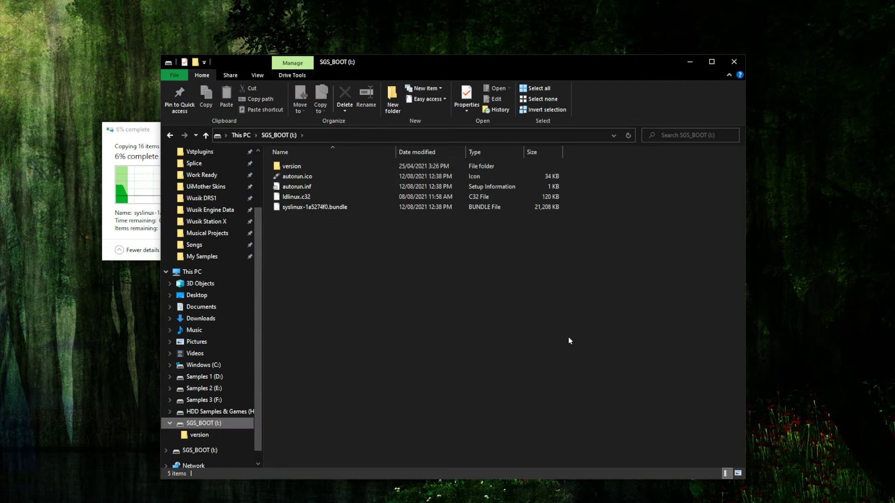
pyautogui.moveTo(140, 136); pyautogui.dragTo(484, 274)
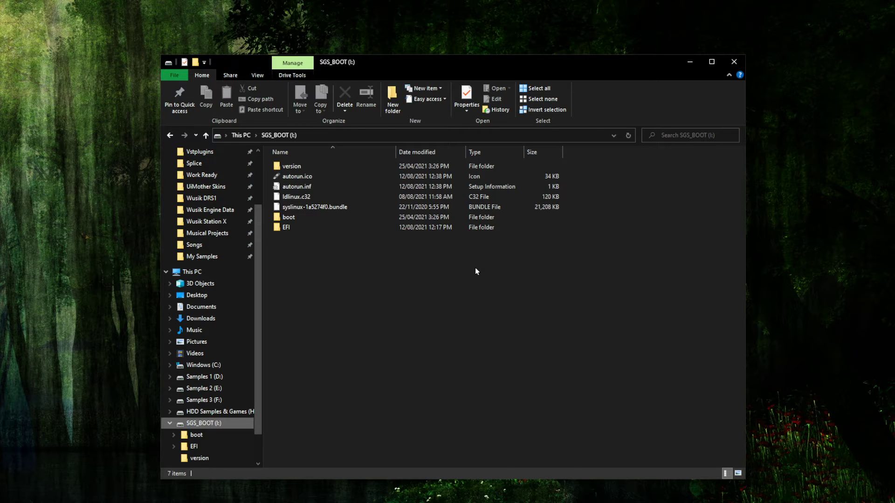
# Step: Eject the SGS_BOOT (I:) drive and close its folder window
pyautogui.rightClick(224, 426)
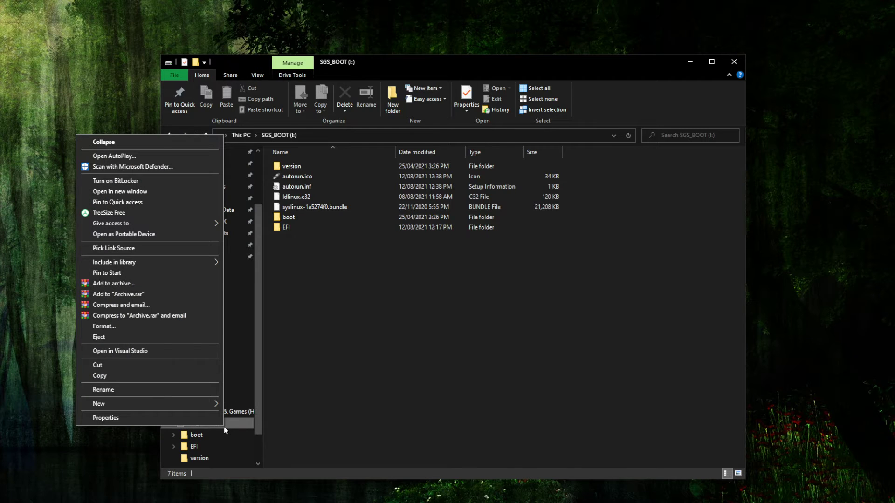
pyautogui.click(131, 337)
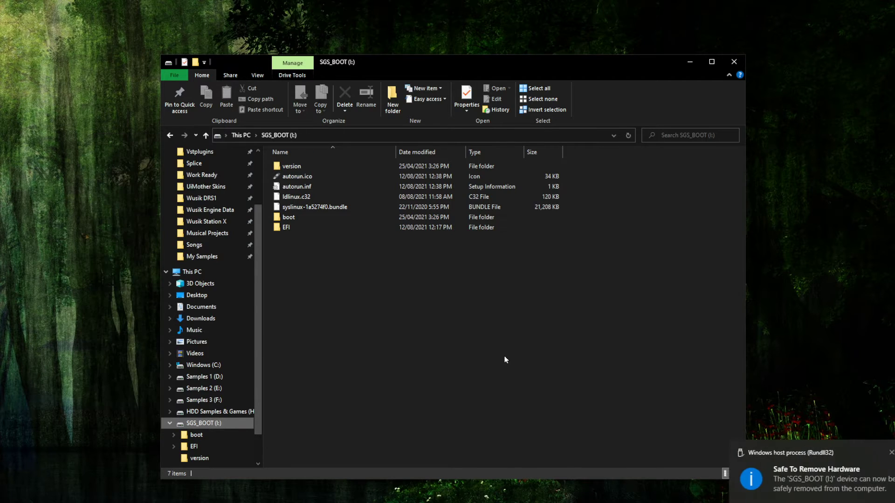
pyautogui.click(728, 65)
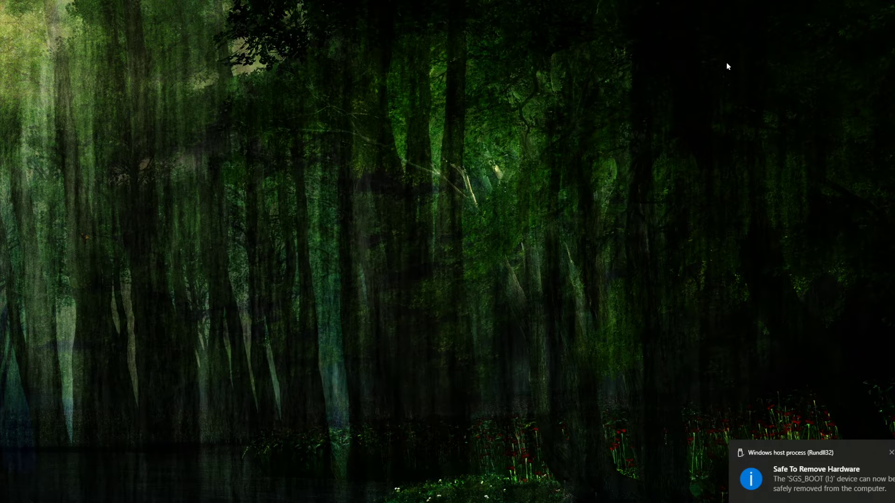
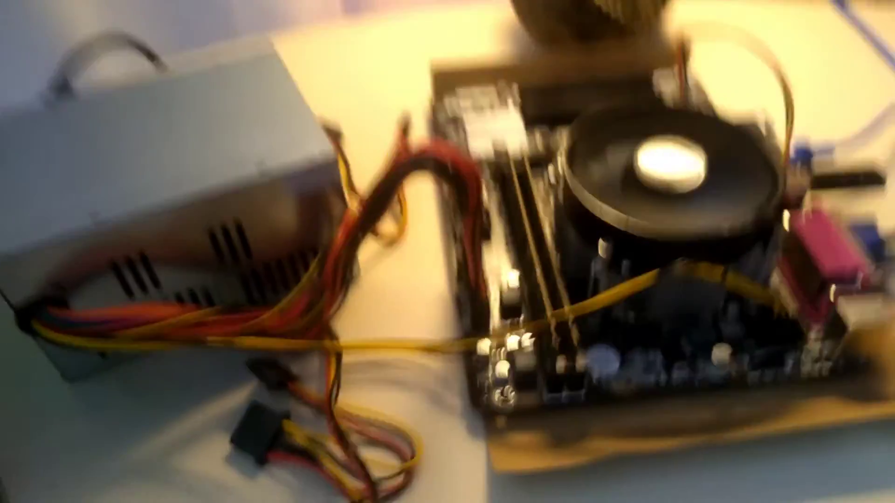
# Step: Leave full-screen playback, replay the server boot video from about 01:28 to its end, and minimize the browser
pyautogui.press('Escape')
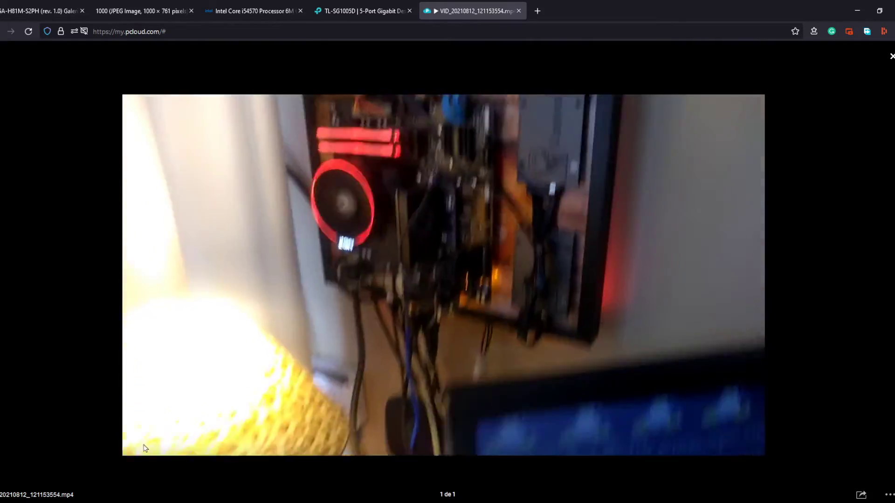
pyautogui.moveTo(140, 451)
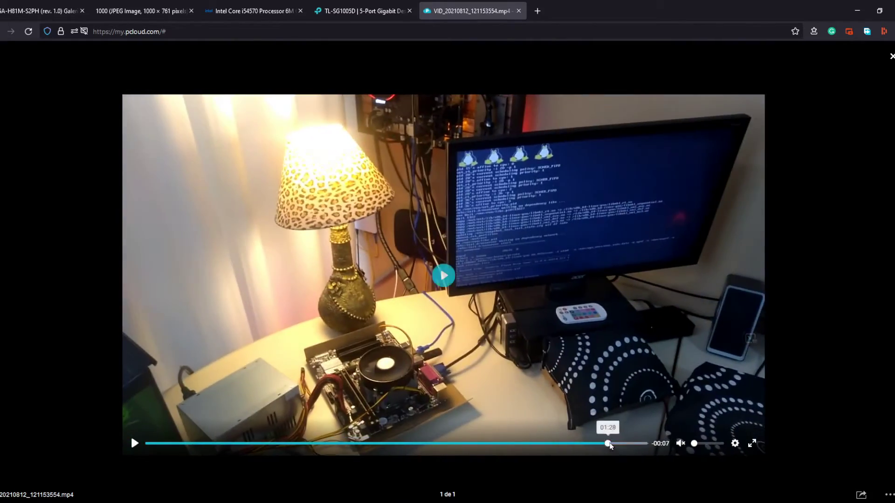
pyautogui.click(610, 443)
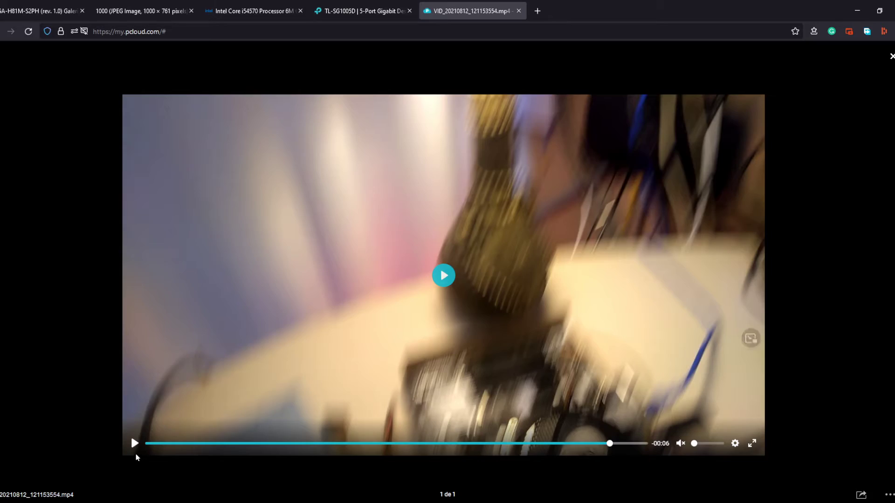
pyautogui.click(136, 449)
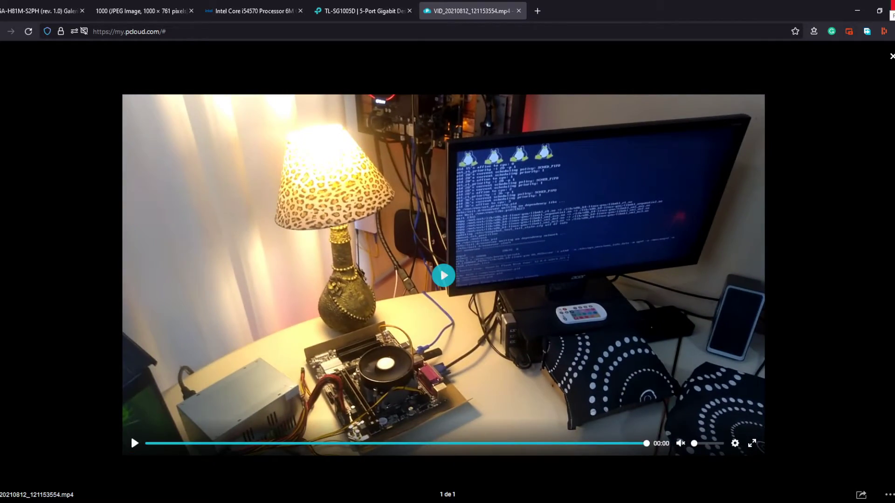
pyautogui.click(852, 13)
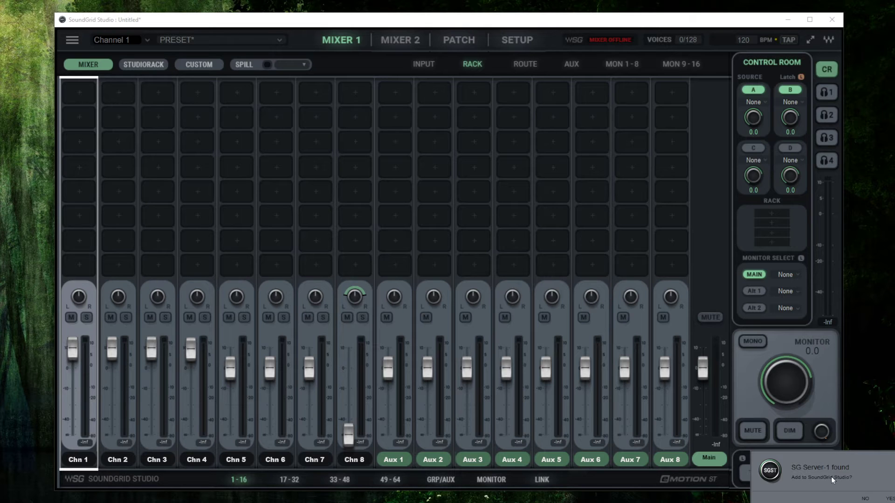
# Step: Add the found SG Server-1 to SoundGrid Studio and run Auto Config's Configure option from Setup, accepting the reassignment of all devices
pyautogui.click(889, 498)
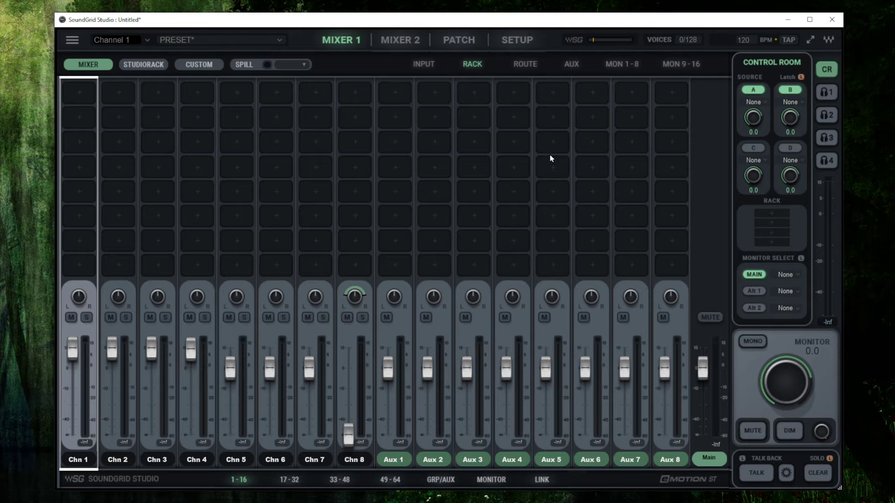
pyautogui.click(519, 41)
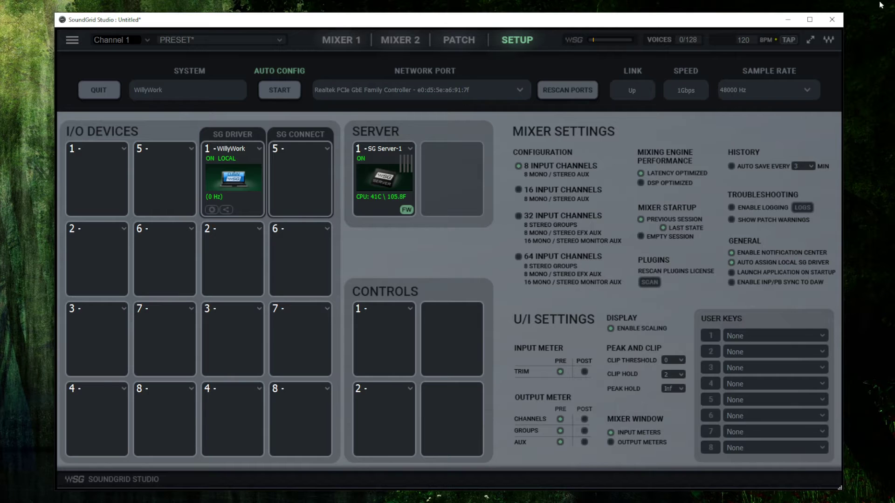
pyautogui.click(282, 99)
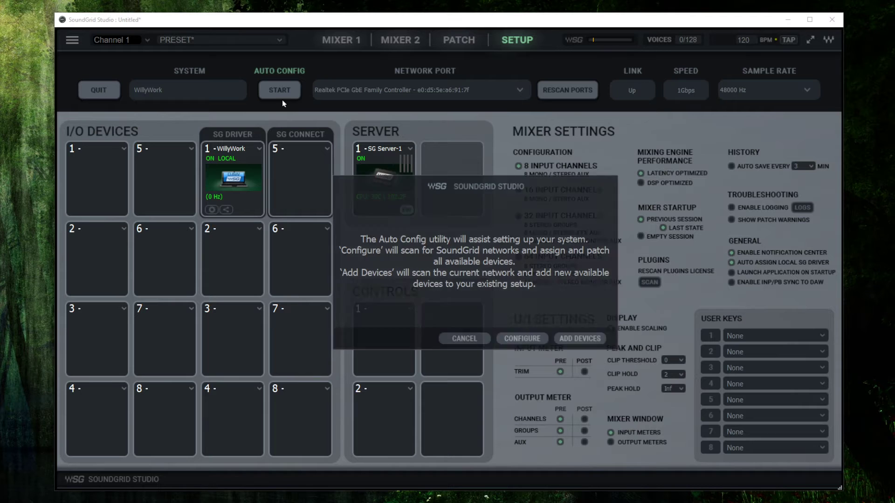
pyautogui.click(529, 339)
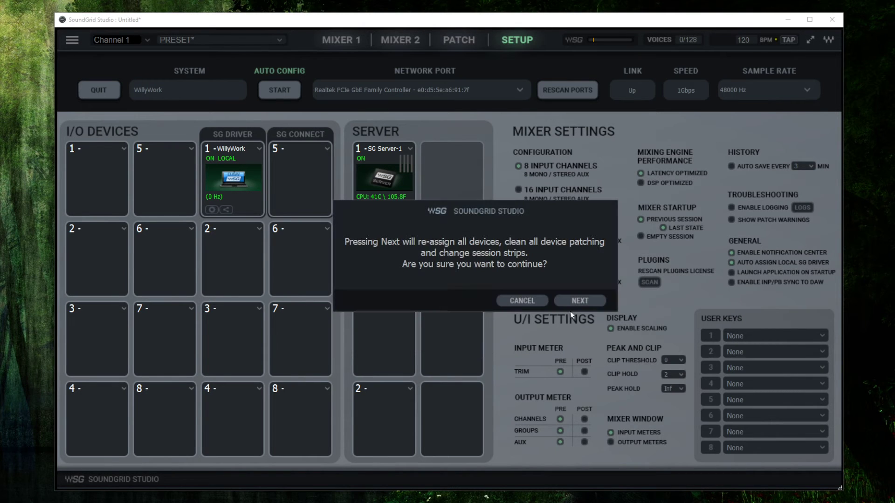
pyautogui.click(576, 301)
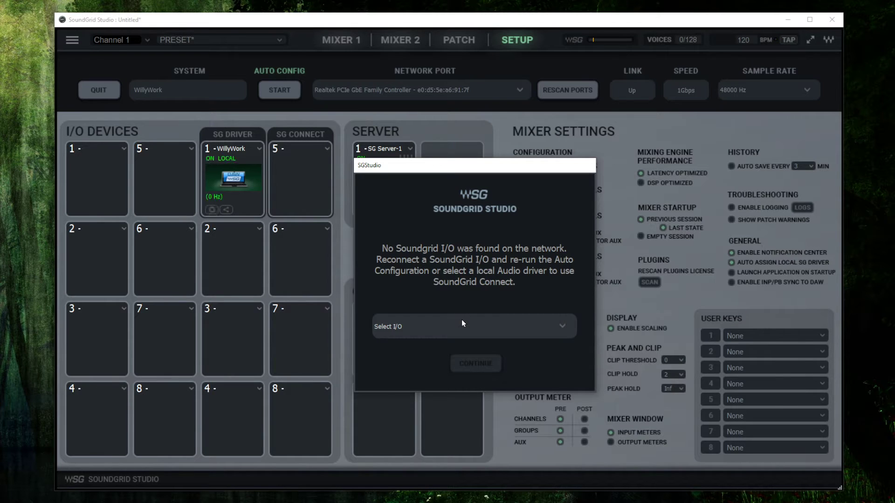
# Step: Choose ASUS Xonar U5 ASIO(64) as the local I/O driver and complete the auto configuration
pyautogui.click(488, 326)
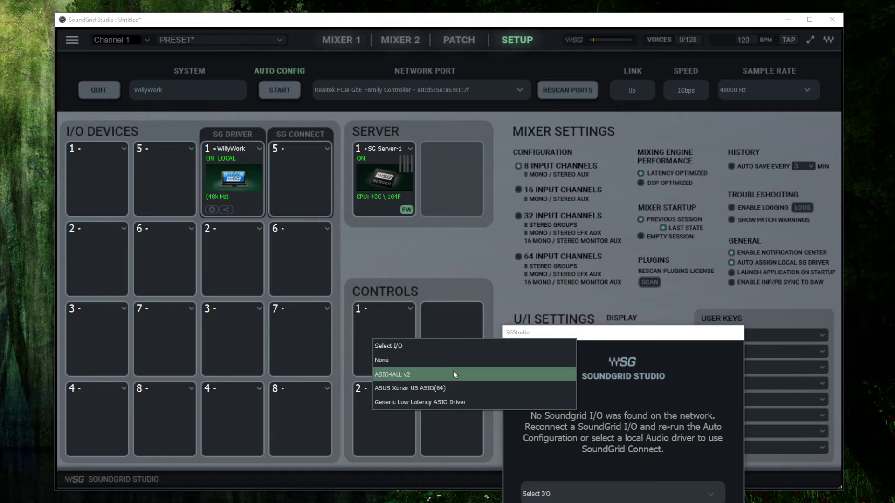
pyautogui.click(467, 391)
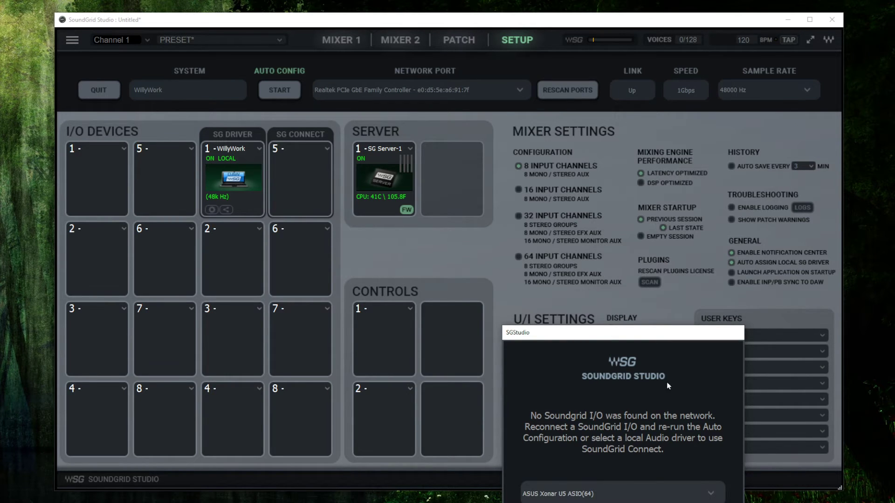
pyautogui.moveTo(587, 339); pyautogui.dragTo(508, 165)
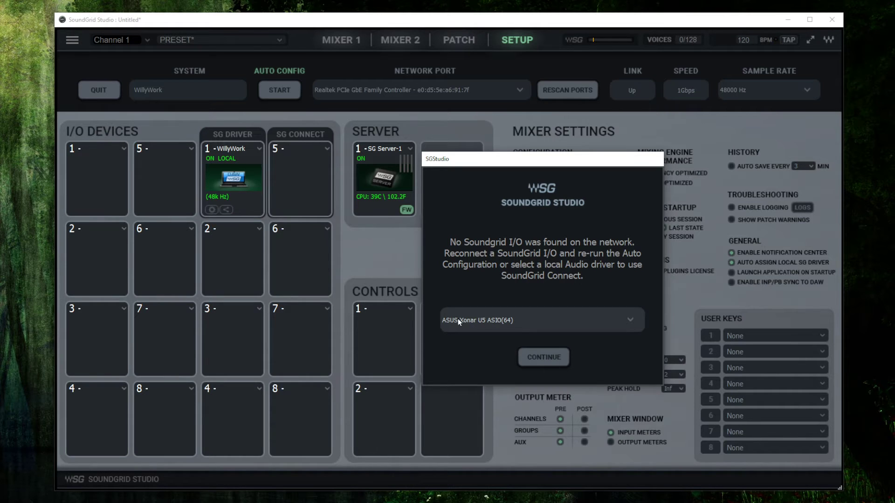
pyautogui.click(547, 361)
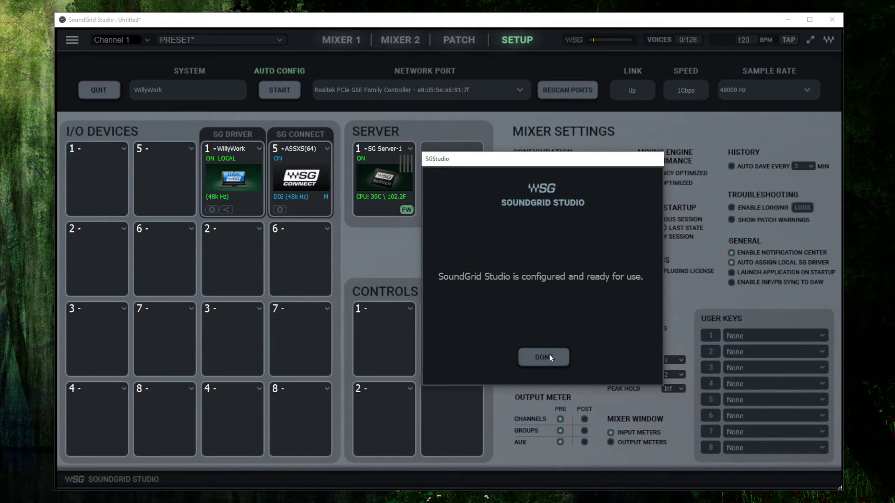
pyautogui.click(544, 358)
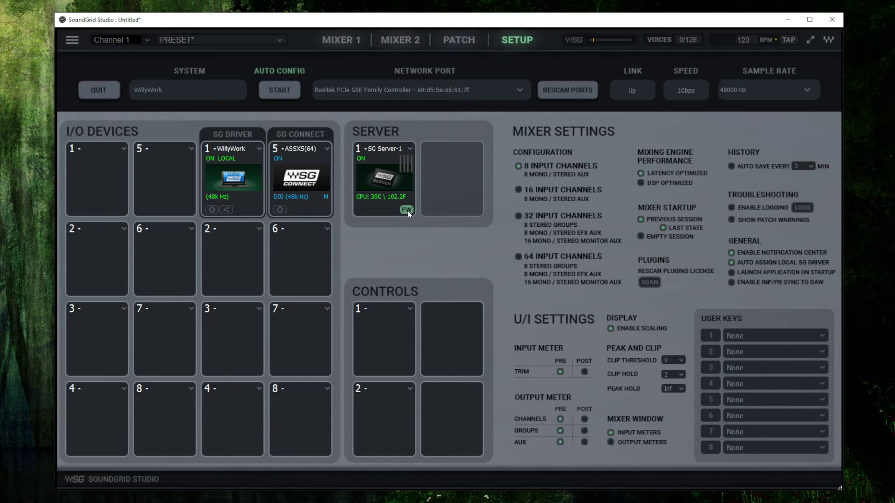
# Step: Update the SG Server-1 firmware to version 12.8.0.320 and close the update dialog when it completes
pyautogui.click(406, 210)
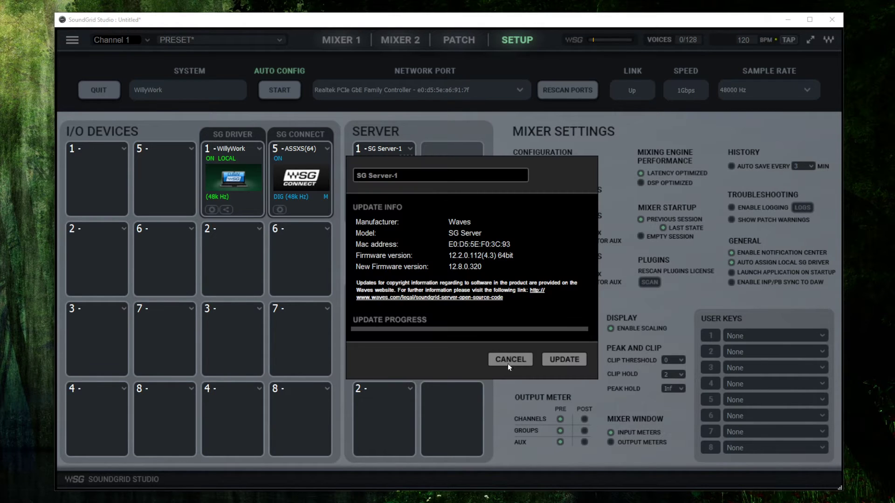
pyautogui.click(571, 360)
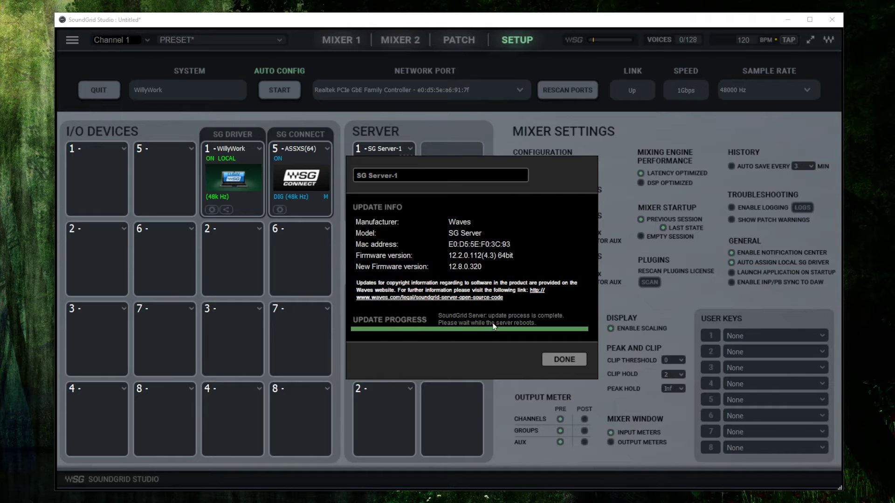
pyautogui.click(565, 358)
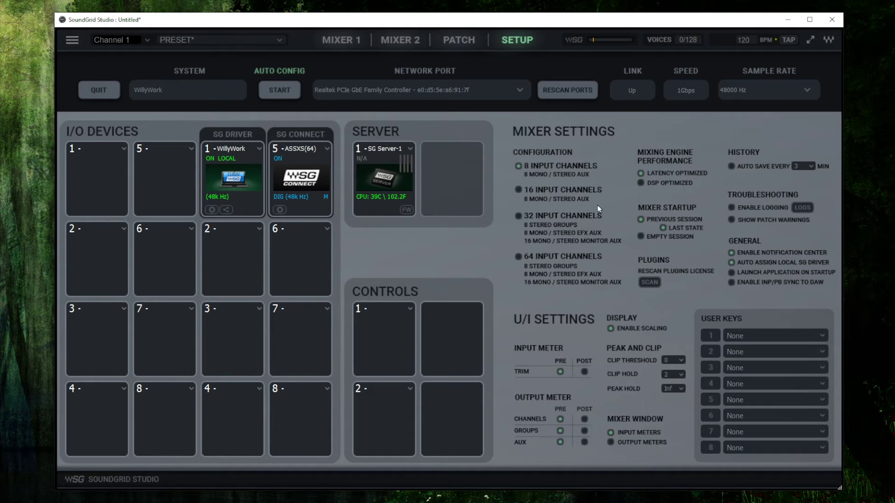
# Step: Examine the available devices, network buffer options and hardware information for SG Server-1 in the first server slot
pyautogui.click(412, 148)
pyautogui.moveTo(492, 168)
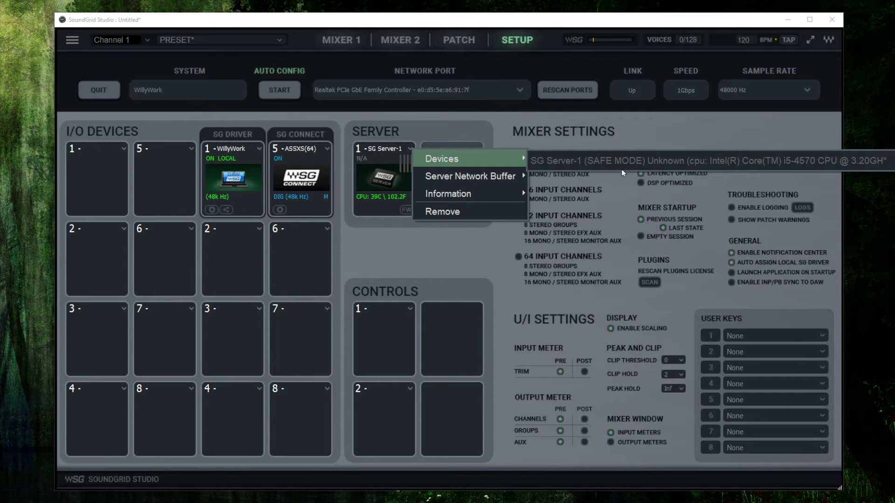
pyautogui.click(404, 153)
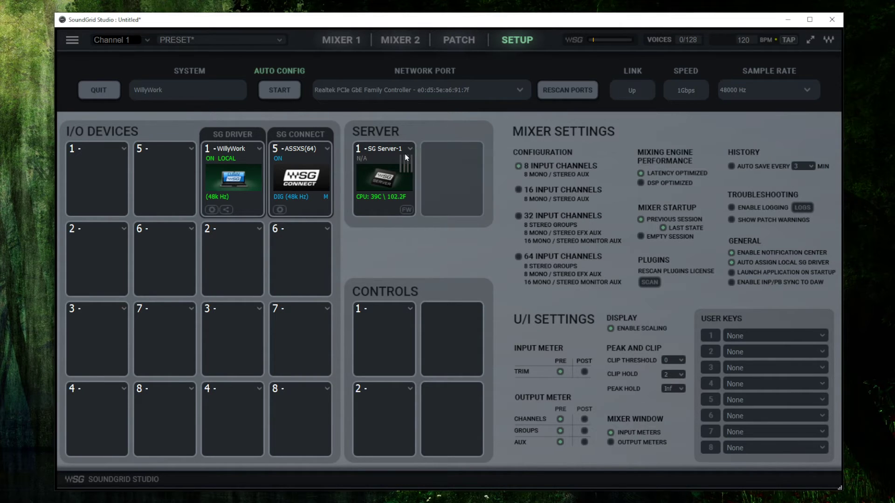
pyautogui.click(411, 150)
pyautogui.moveTo(463, 160)
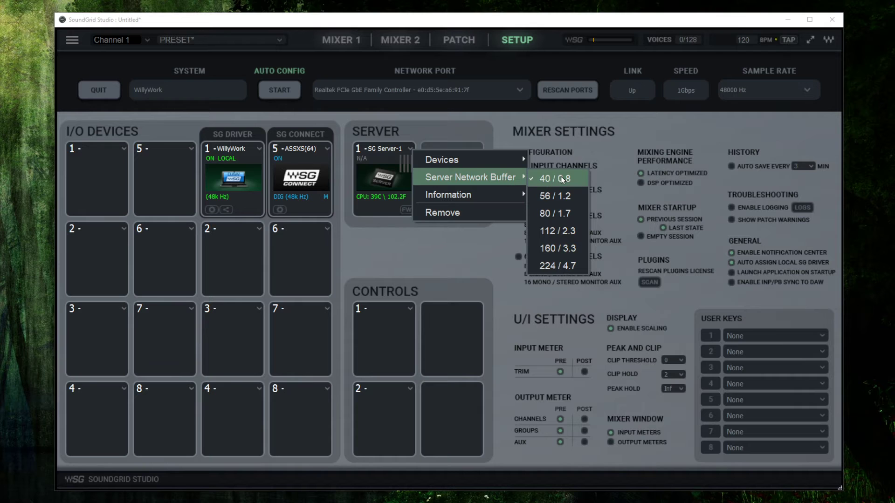
pyautogui.moveTo(509, 193)
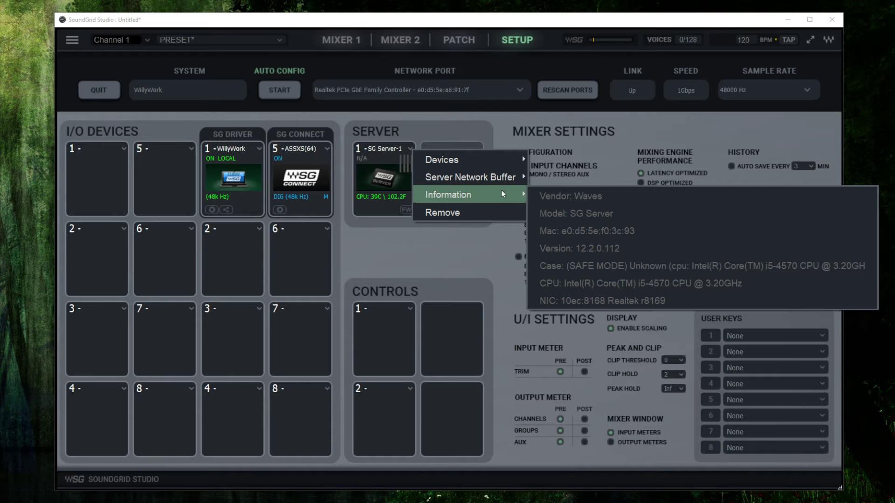
pyautogui.click(397, 256)
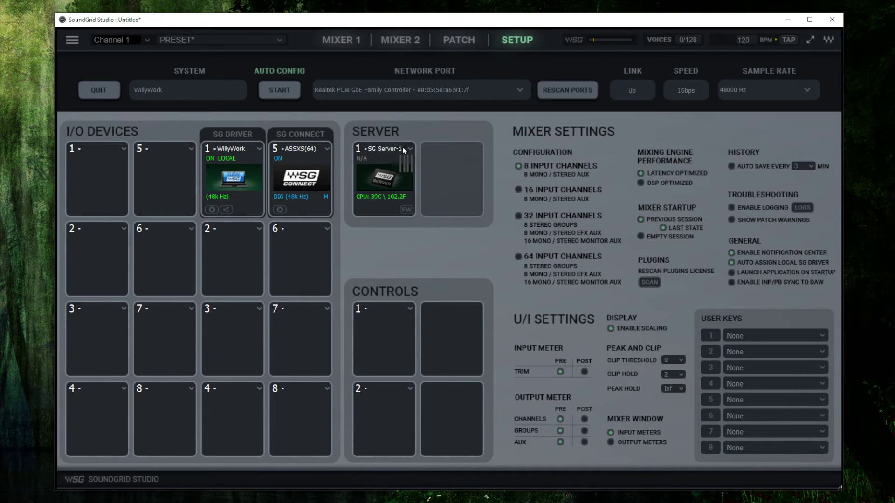
# Step: Check the SG Server-1 device entry in the first server slot repeatedly until the server reads ON
pyautogui.click(408, 148)
pyautogui.moveTo(429, 155)
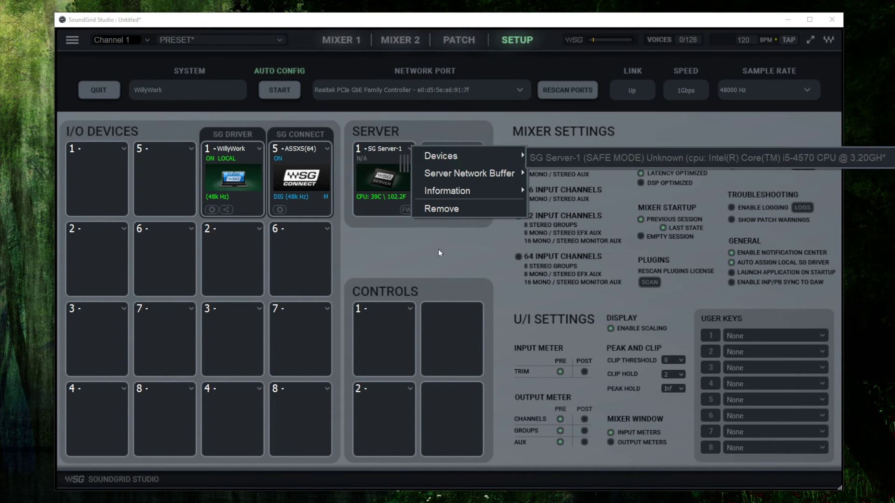
pyautogui.click(416, 257)
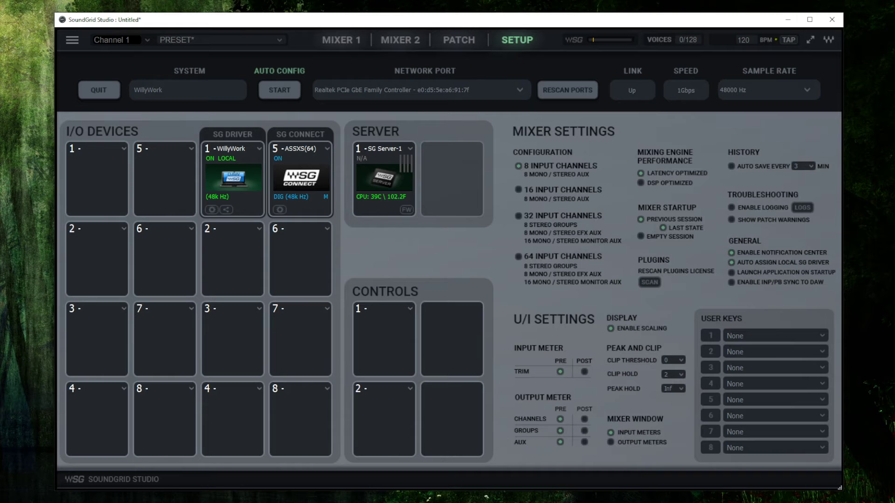
pyautogui.click(408, 150)
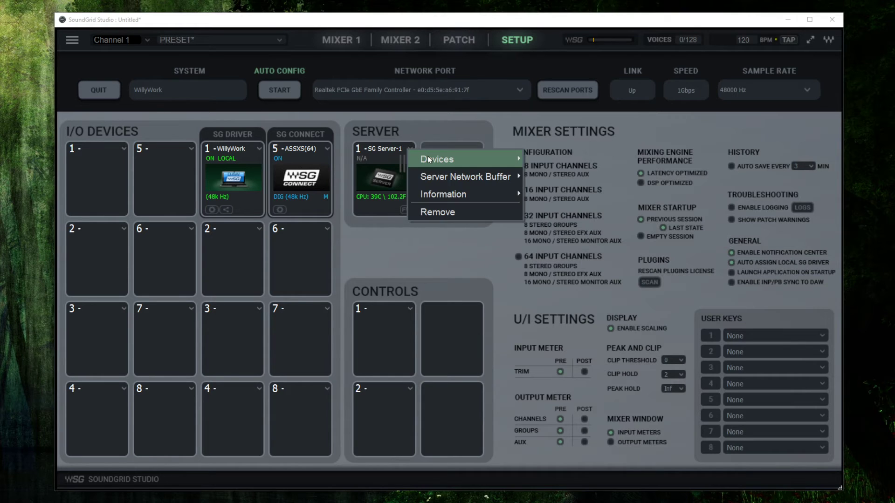
pyautogui.click(427, 249)
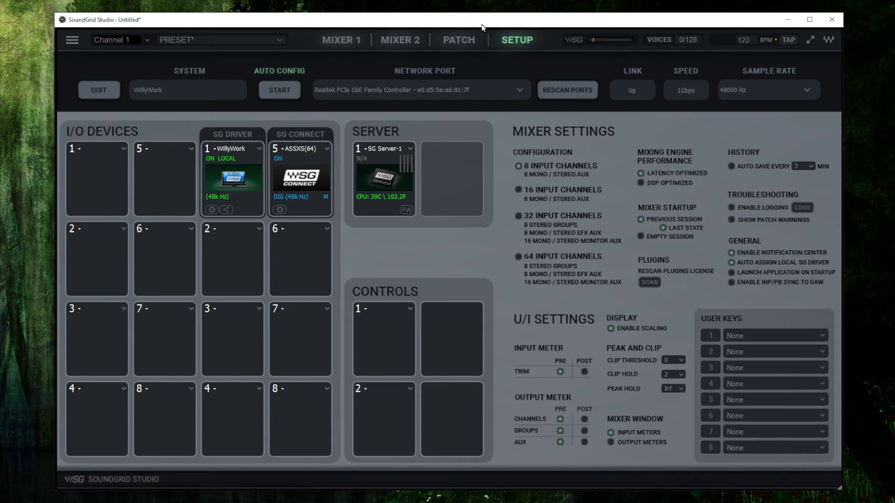
pyautogui.click(410, 149)
pyautogui.moveTo(437, 159)
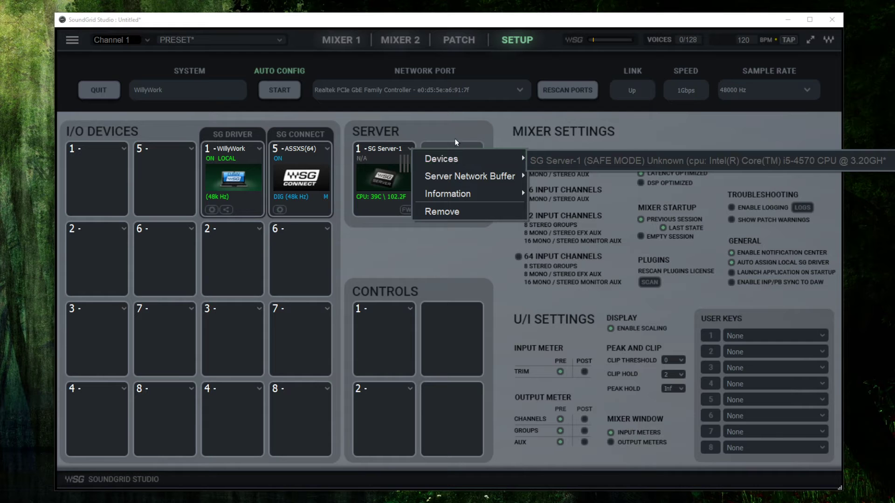
pyautogui.click(438, 143)
pyautogui.click(409, 149)
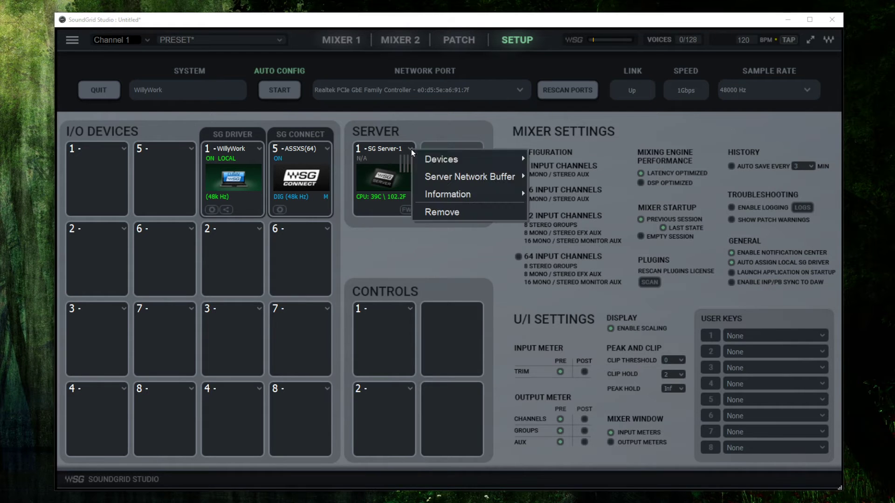
pyautogui.click(481, 126)
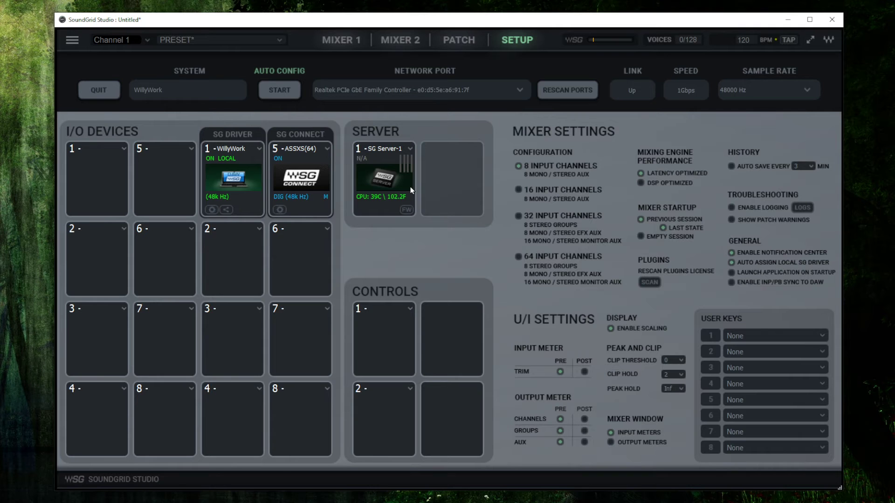
pyautogui.click(409, 149)
pyautogui.moveTo(433, 158)
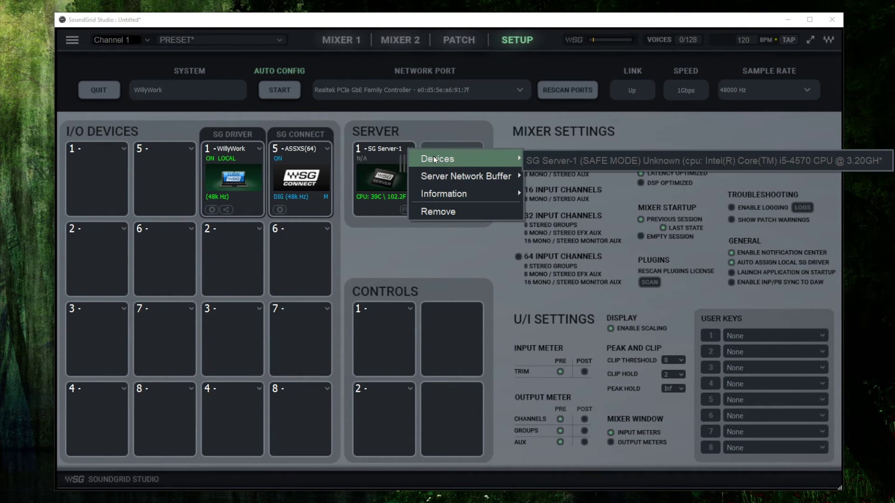
pyautogui.click(454, 129)
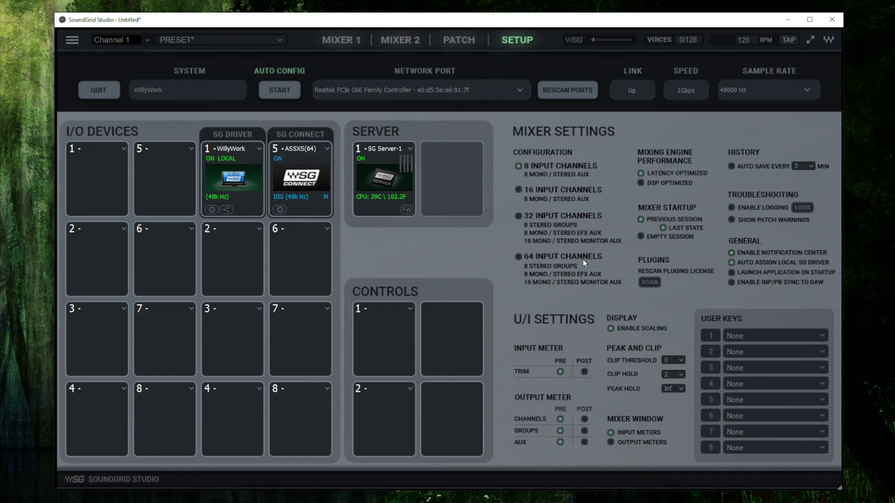
pyautogui.click(411, 149)
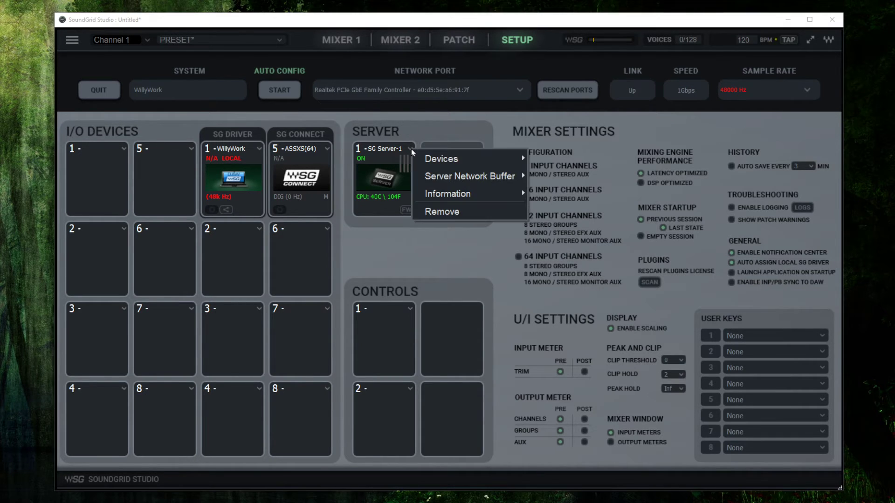
pyautogui.moveTo(451, 161)
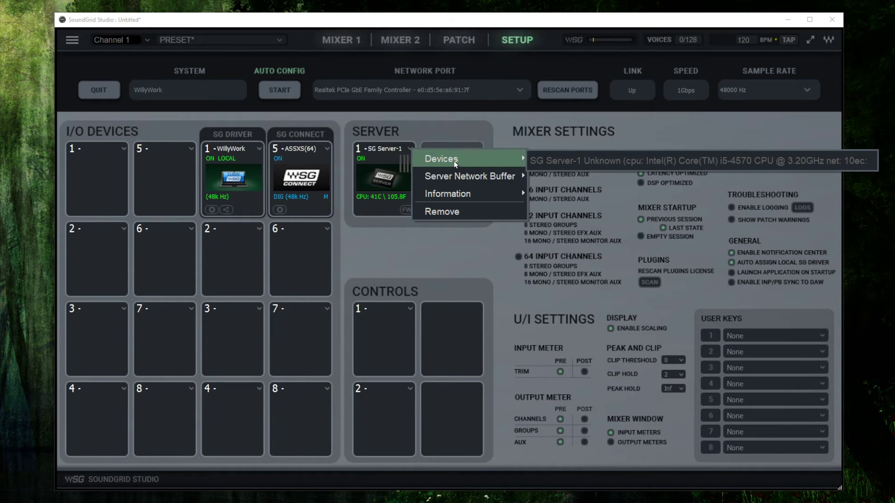
pyautogui.click(445, 132)
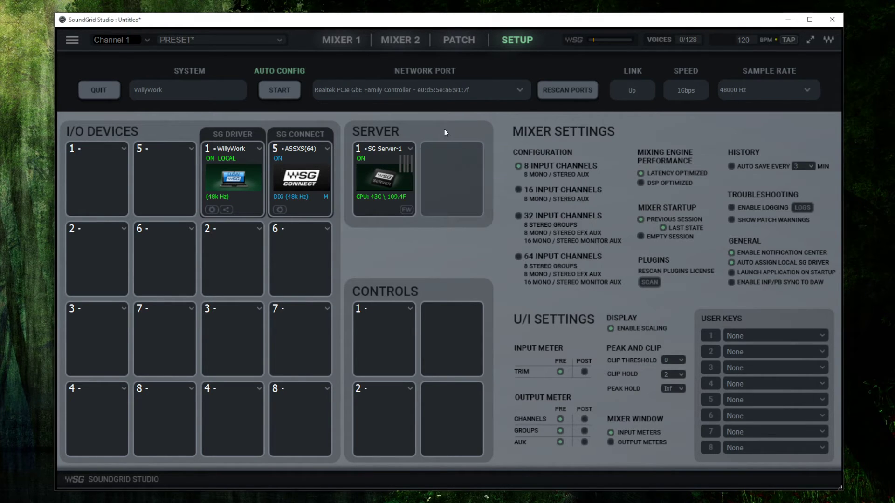
# Step: Set the Driver Network Buffer of the ASUS device in the SG Connect slot to 104 / 2.2 and verify the selection
pyautogui.click(327, 148)
pyautogui.moveTo(404, 157)
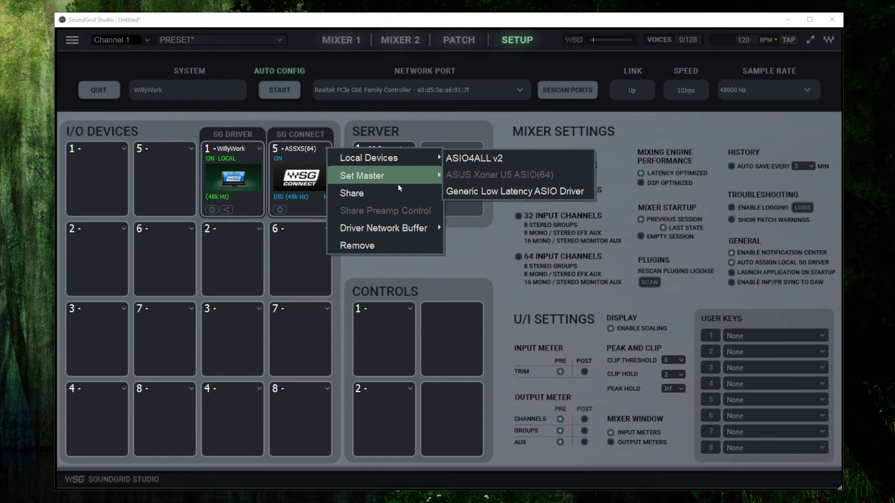
pyautogui.moveTo(397, 228)
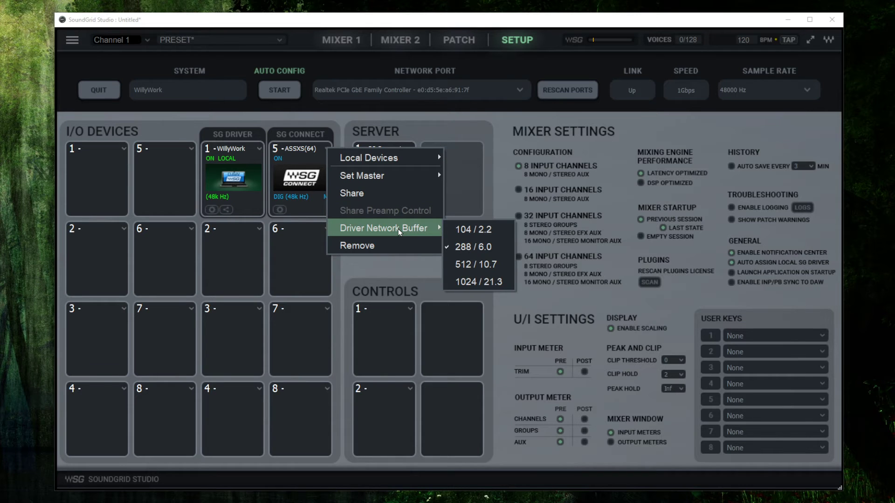
pyautogui.click(488, 230)
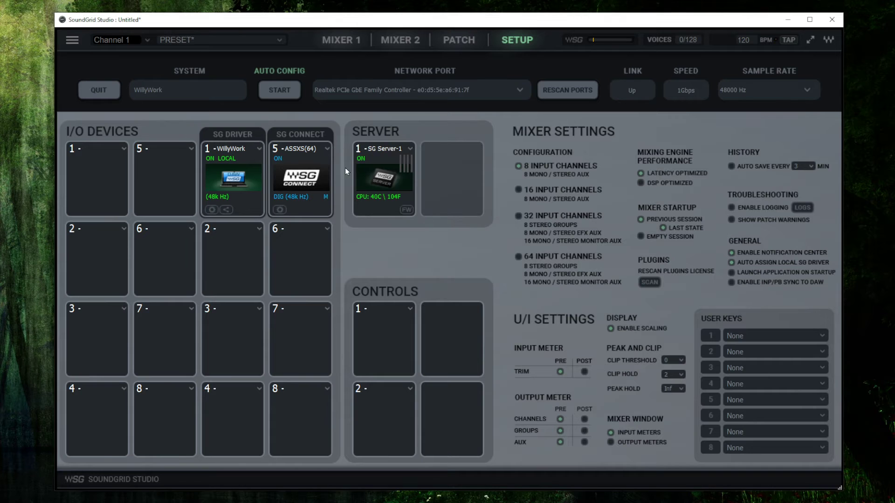
pyautogui.click(327, 148)
pyautogui.moveTo(412, 227)
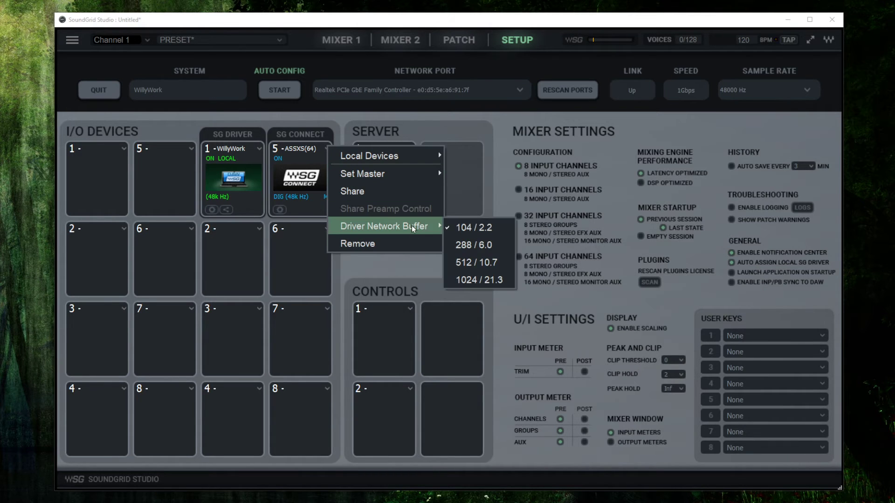
pyautogui.click(497, 183)
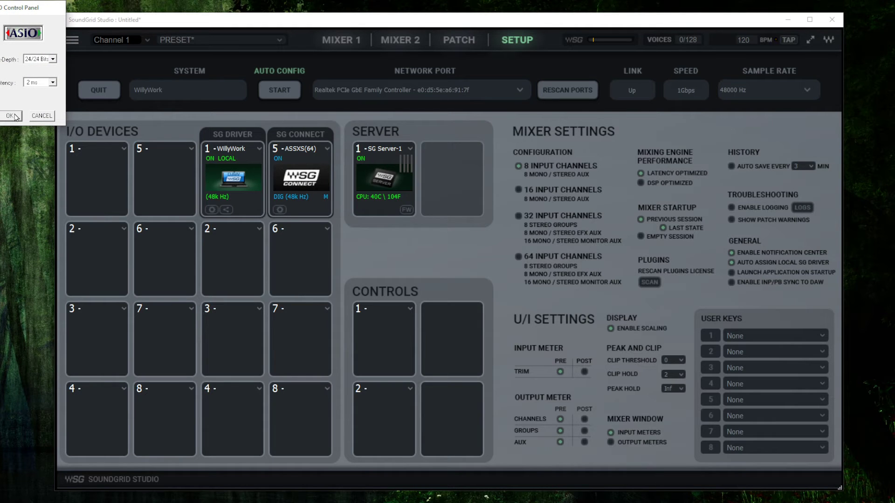
# Step: Check the latency setting in the ASUS device's ASIO Control Panel and accept 2 ms
pyautogui.moveTo(4, 9); pyautogui.dragTo(478, 220)
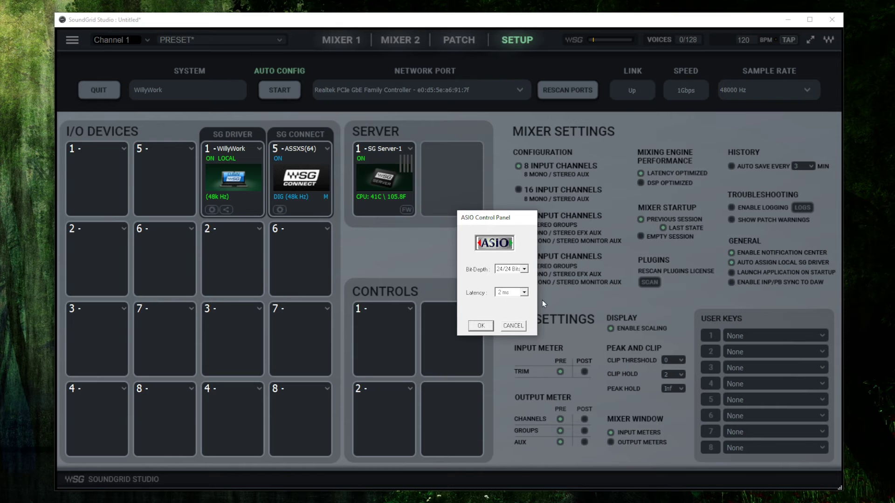
pyautogui.click(524, 293)
pyautogui.click(526, 299)
pyautogui.click(480, 326)
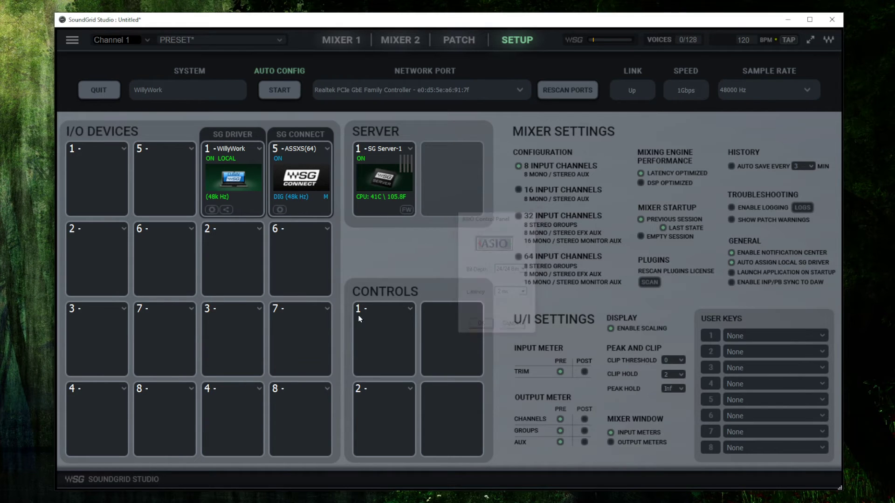
# Step: Examine the driver channel count and network buffer options of the local SG Driver device
pyautogui.click(258, 149)
pyautogui.moveTo(342, 225)
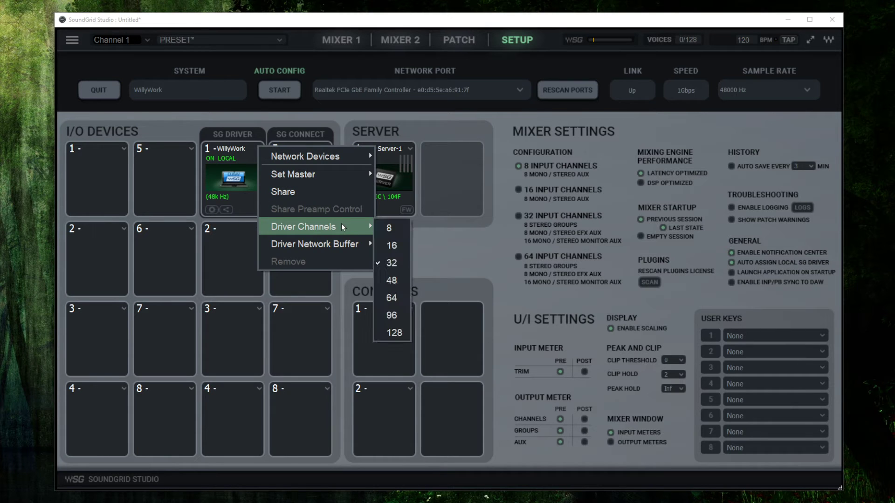
pyautogui.moveTo(349, 247)
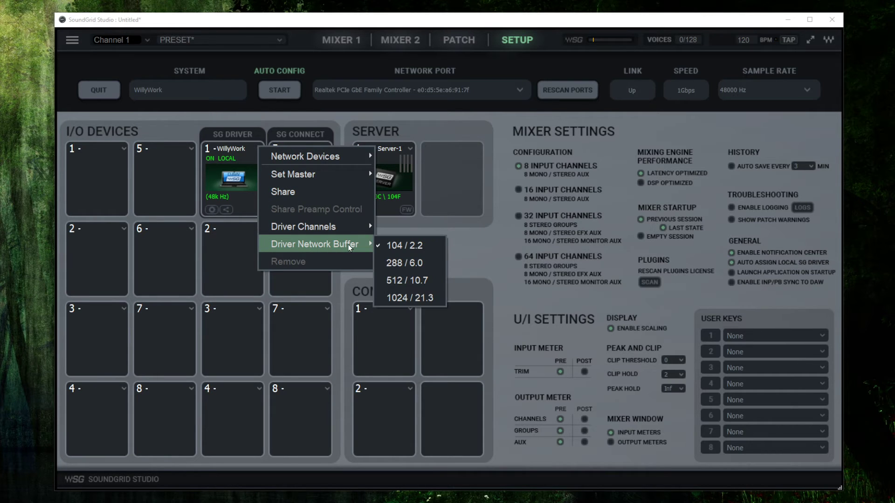
pyautogui.click(497, 219)
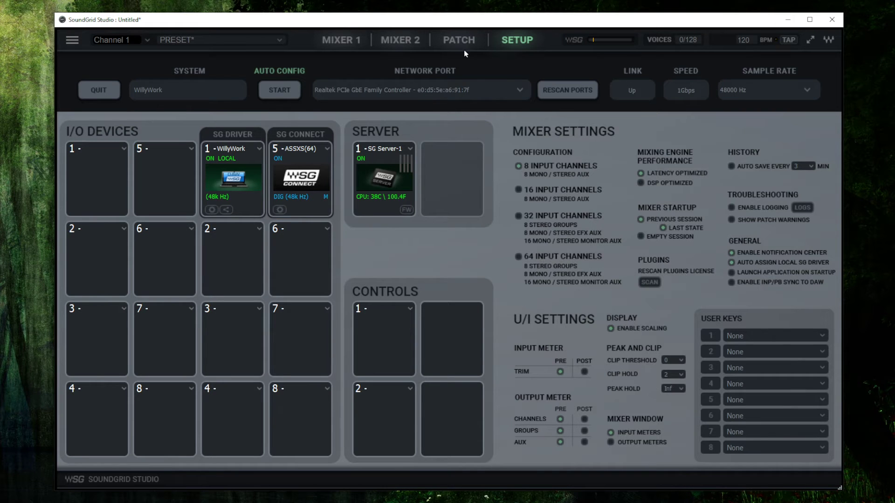
pyautogui.moveTo(492, 22); pyautogui.dragTo(477, 25)
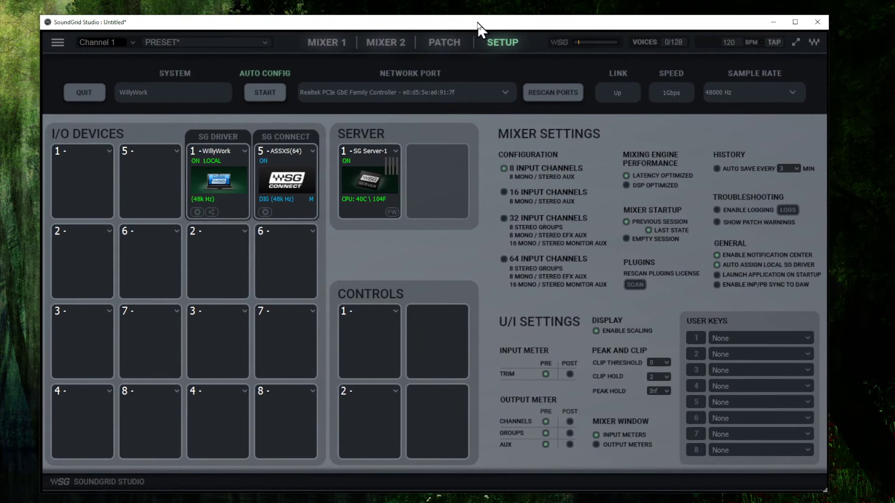
pyautogui.rightClick(477, 22)
pyautogui.press('Escape')
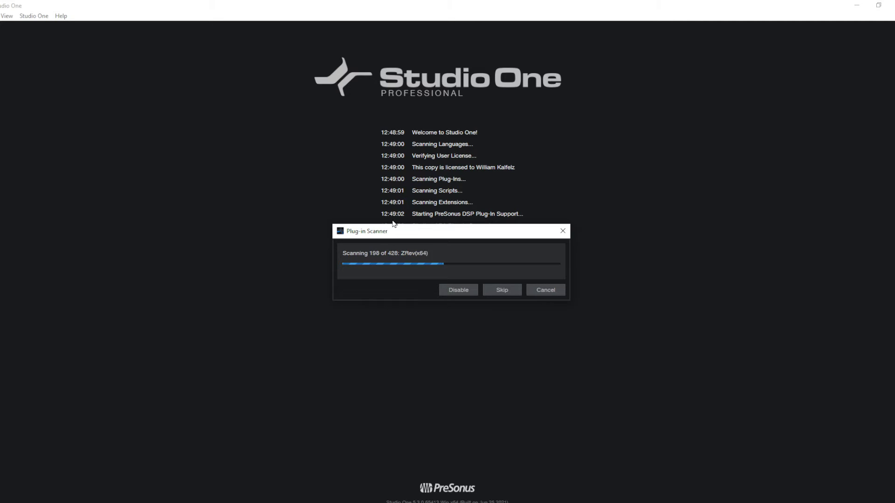
# Step: Switch back to SoundGrid Studio, show the Device to Device patch view and consult the reference screenshot of the routing
pyautogui.click(375, 502)
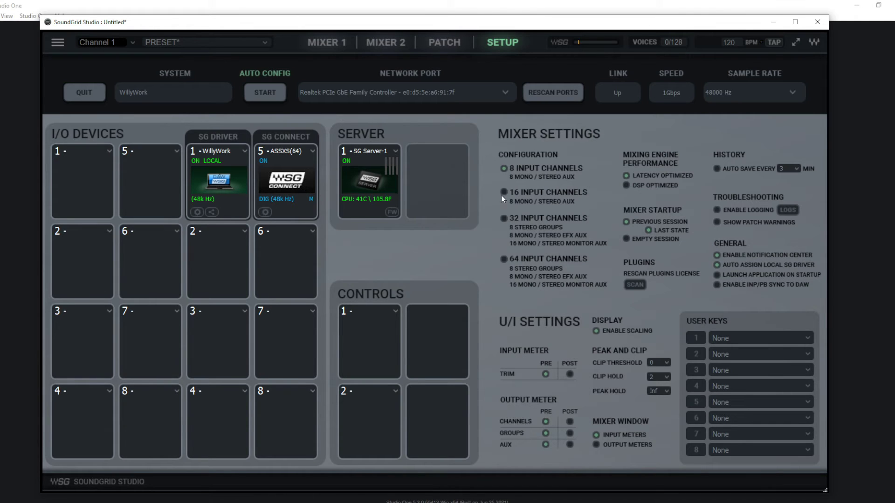
pyautogui.click(441, 41)
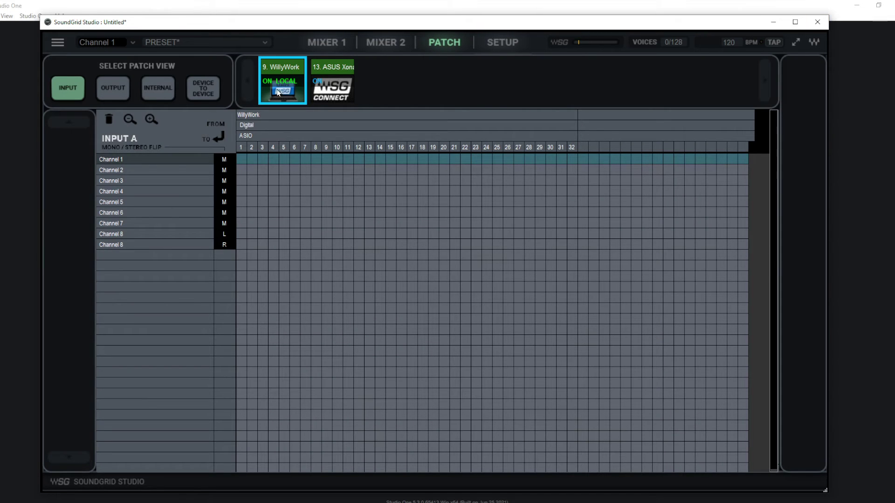
pyautogui.click(197, 91)
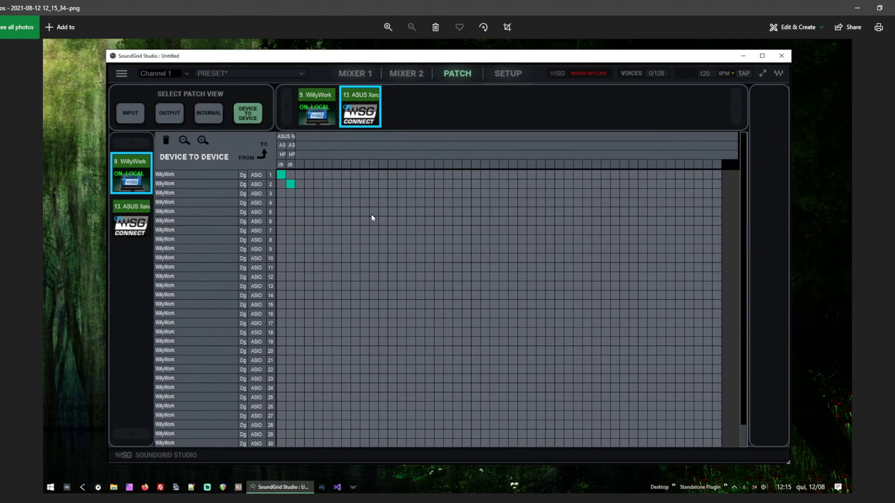
pyautogui.scroll(2, 371, 214)
pyautogui.scroll(-2, 373, 214)
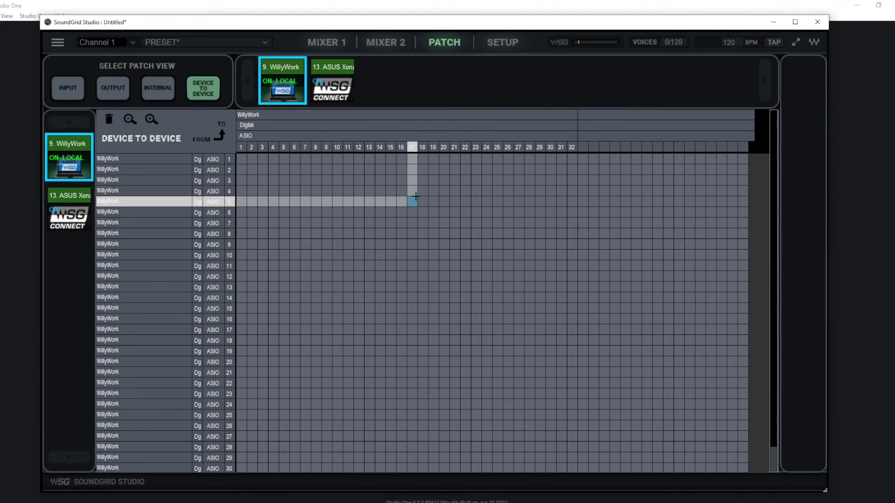
# Step: Patch the local driver's ASIO channels 1 and 2 to the first and second ASUS Xonar output channels
pyautogui.click(318, 78)
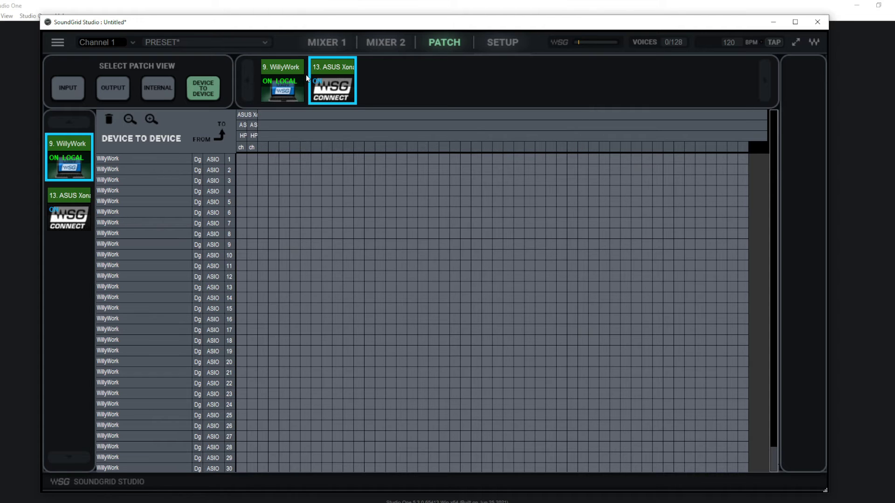
pyautogui.click(240, 160)
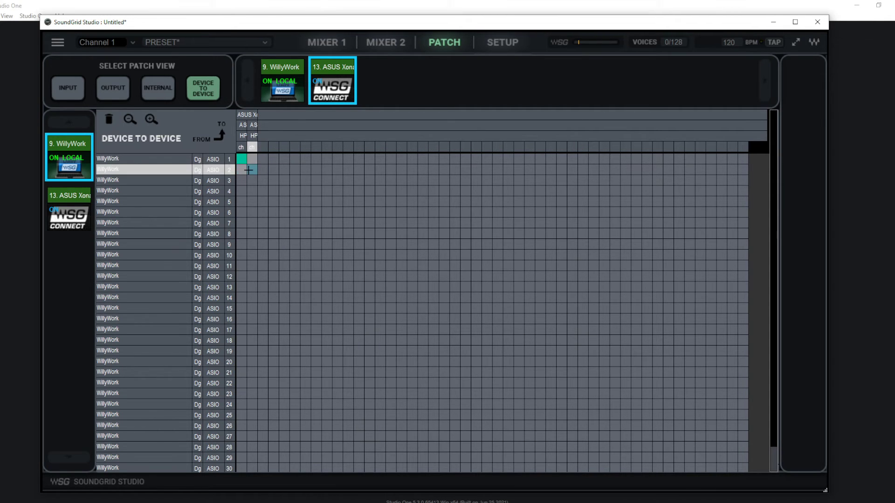
pyautogui.click(249, 170)
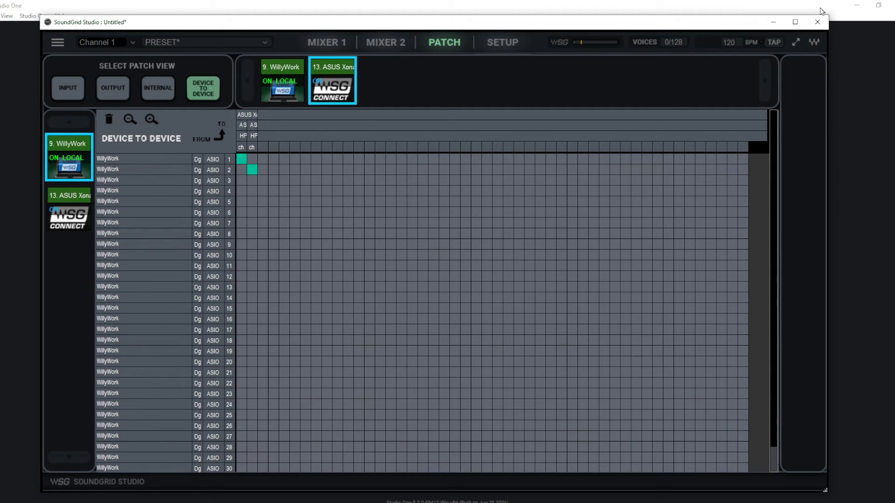
# Step: Close the SoundGrid Studio window, reopen the application still running in the background and show its Setup page
pyautogui.click(817, 22)
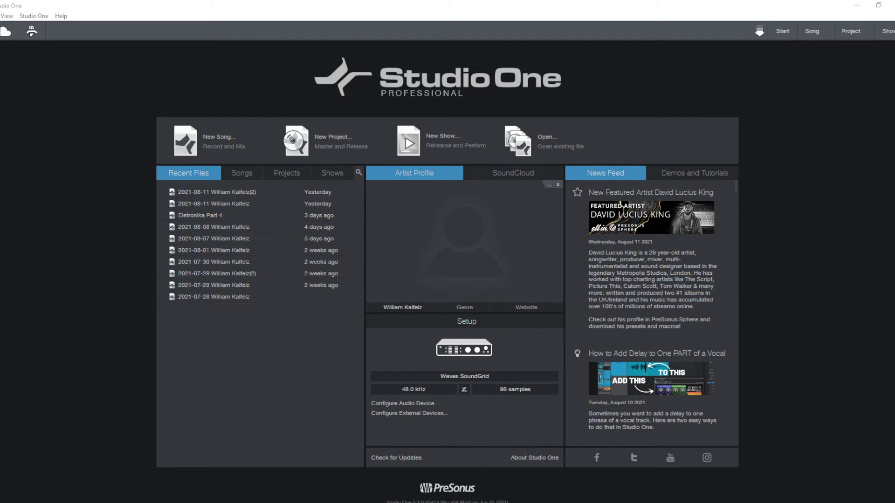
pyautogui.click(777, 502)
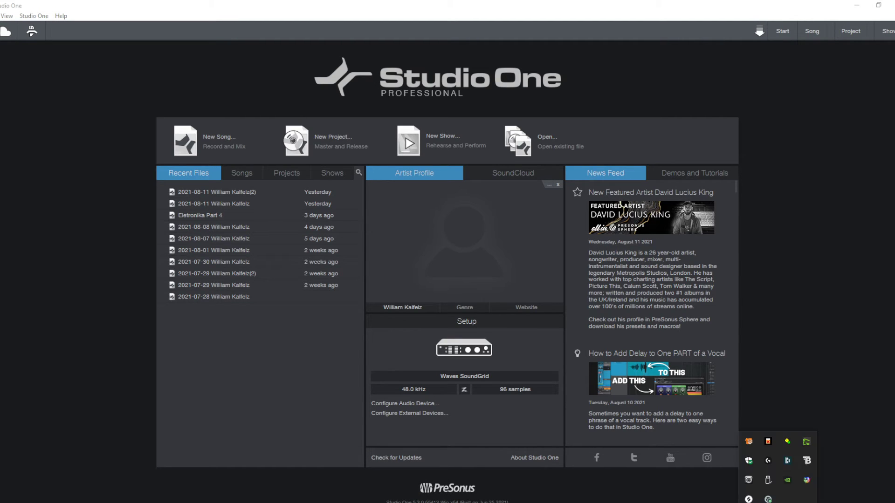
pyautogui.click(768, 499)
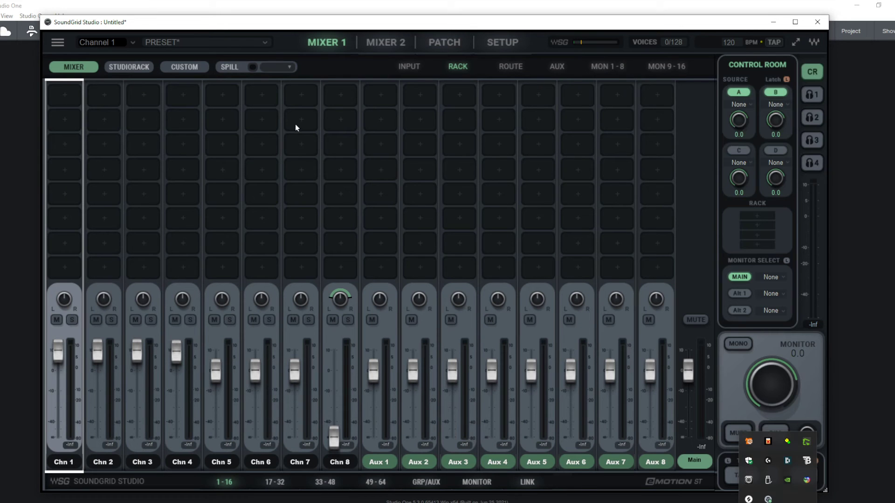
pyautogui.click(498, 47)
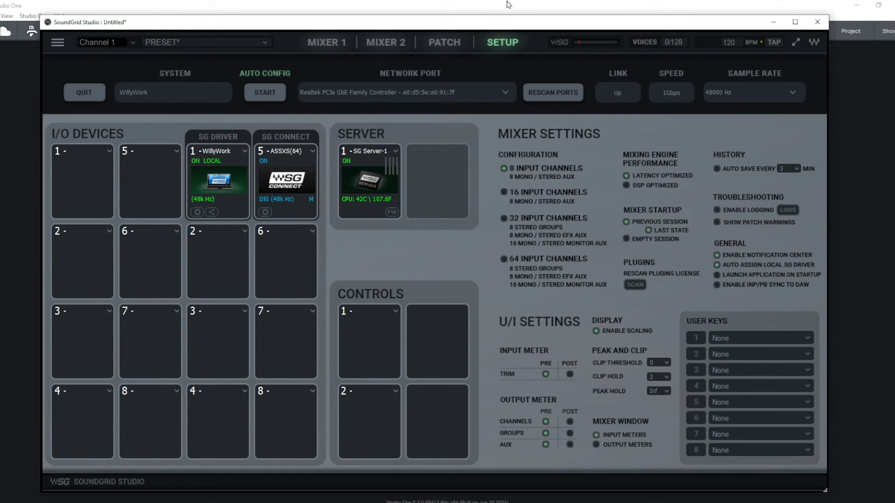
# Step: Switch to Studio One, open the audio setup's Waves SoundGrid driver control panel and show its SG Connect settings
pyautogui.click(535, 5)
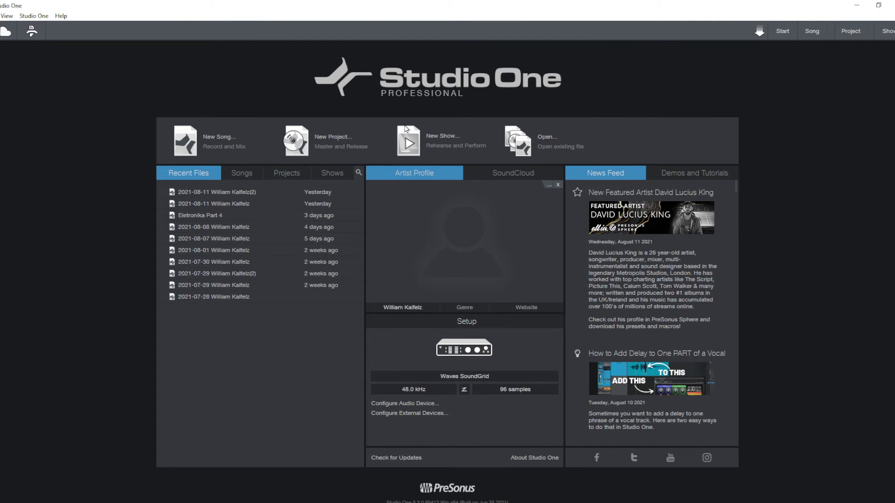
pyautogui.click(476, 350)
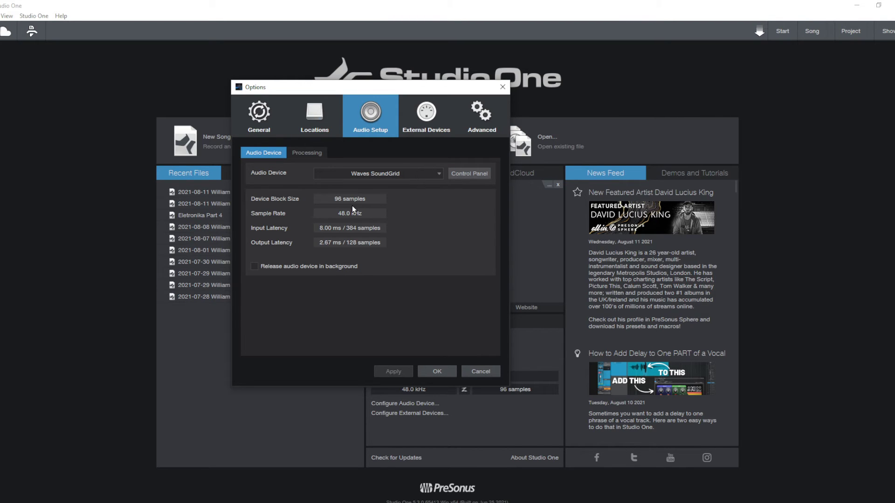
pyautogui.click(480, 175)
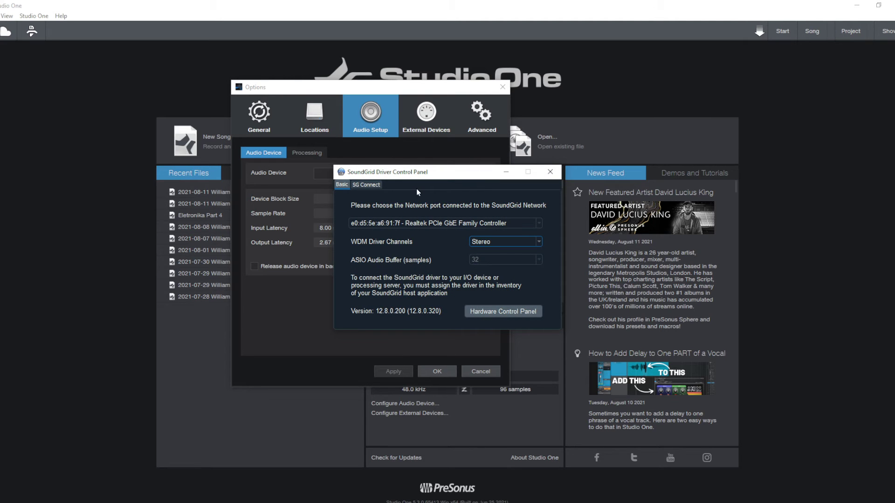
pyautogui.click(367, 186)
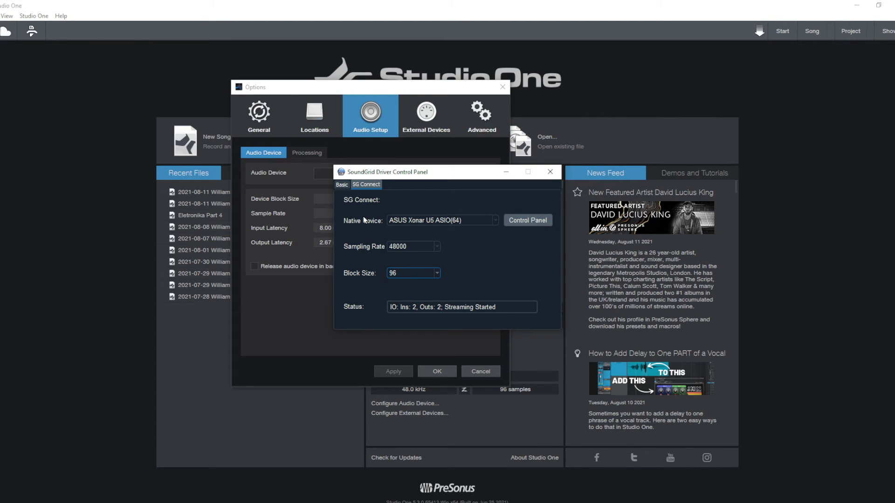
# Step: Examine the ASUS Xonar U5 ASIO control panel and the driver's basic settings, then close the driver panel and audio options
pyautogui.click(528, 220)
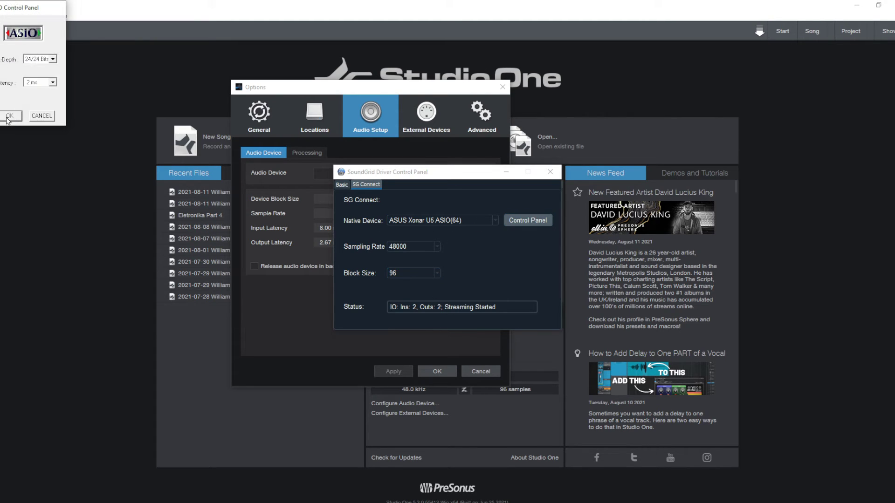
pyautogui.click(342, 185)
pyautogui.click(488, 308)
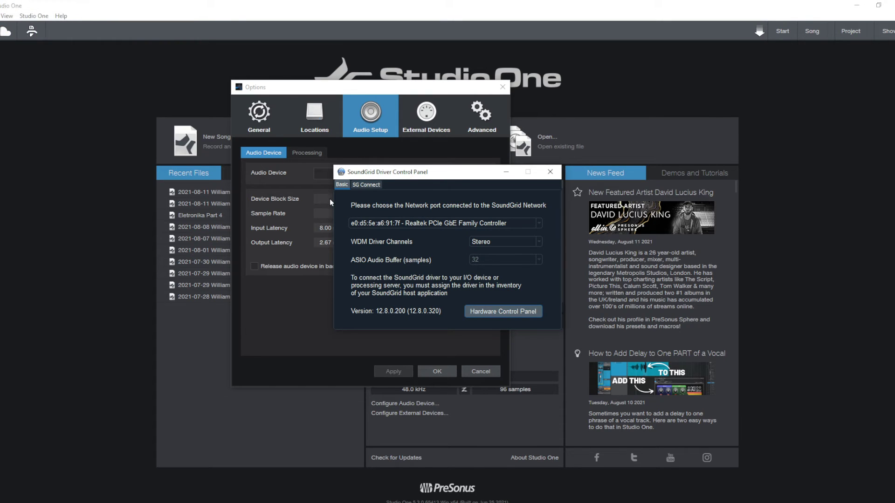
pyautogui.click(366, 185)
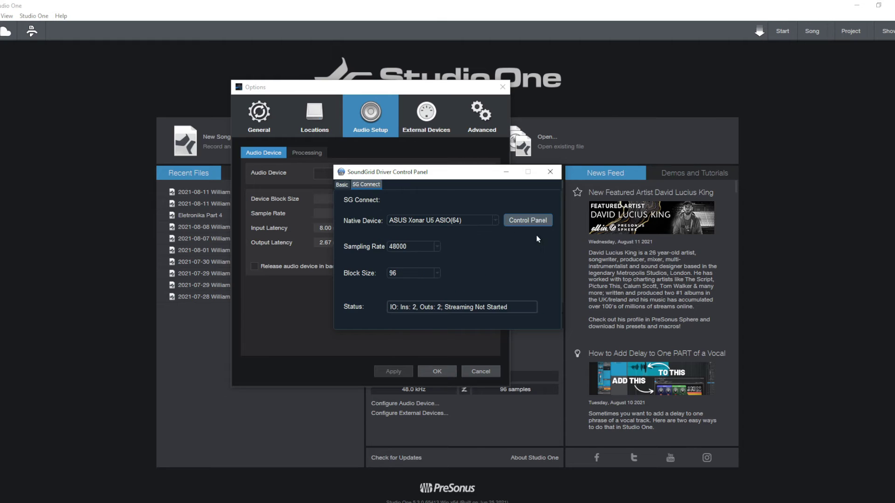
pyautogui.click(530, 225)
pyautogui.click(550, 171)
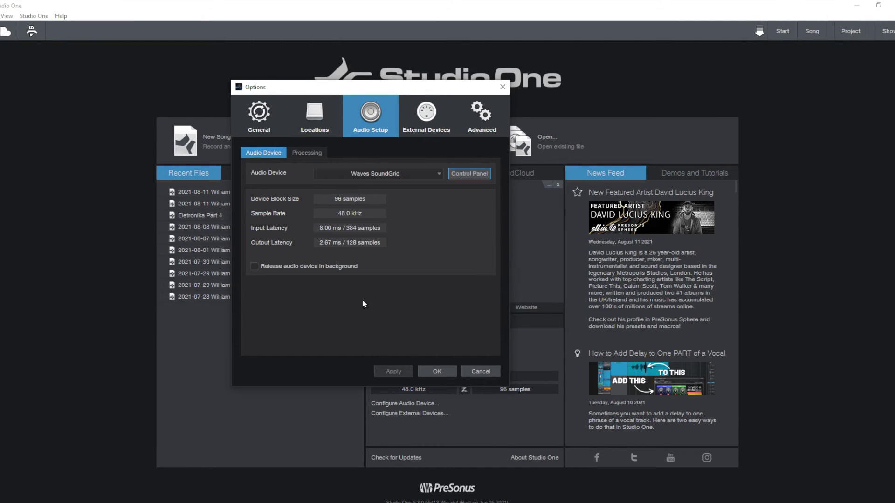
pyautogui.click(441, 374)
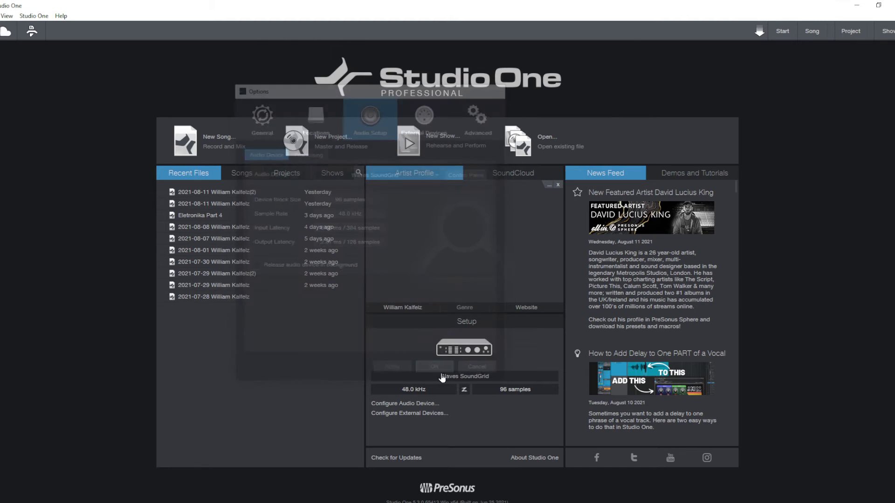
# Step: Open the latest 2021-08-11 song from the recent files and rearrange its Performance Monitor and StudioRack windows
pyautogui.click(236, 197)
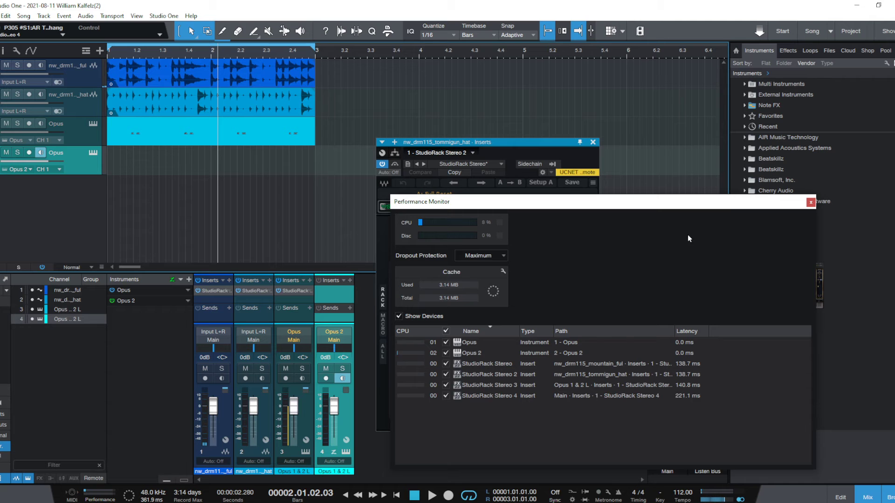
pyautogui.moveTo(749, 207); pyautogui.dragTo(817, 232)
pyautogui.moveTo(499, 149); pyautogui.dragTo(324, 93)
pyautogui.moveTo(555, 221); pyautogui.dragTo(531, 116)
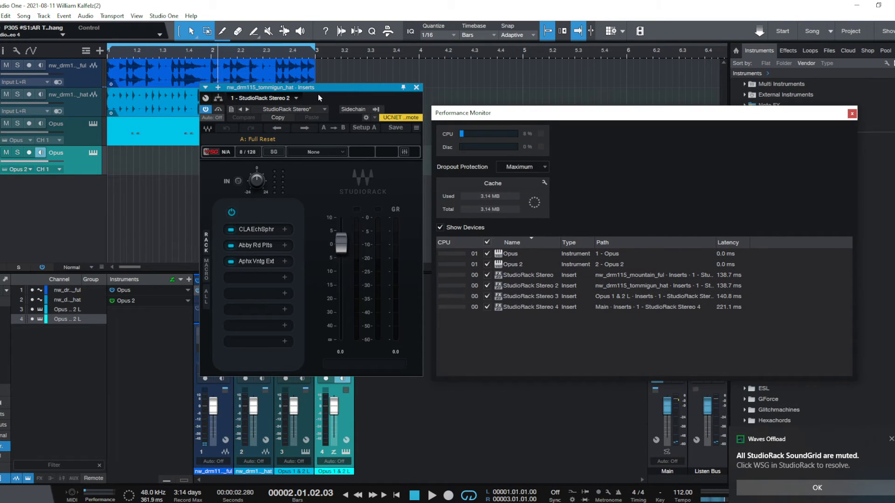
pyautogui.moveTo(331, 91); pyautogui.dragTo(586, 143)
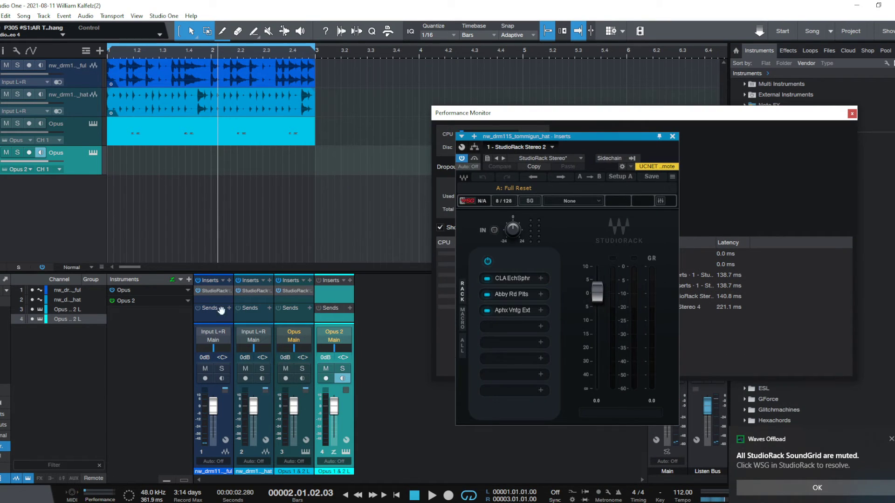
# Step: Dismiss the Waves Offload notifications and play the song through the SoundGrid StudioRack inserts
pyautogui.click(813, 489)
pyautogui.press('space')
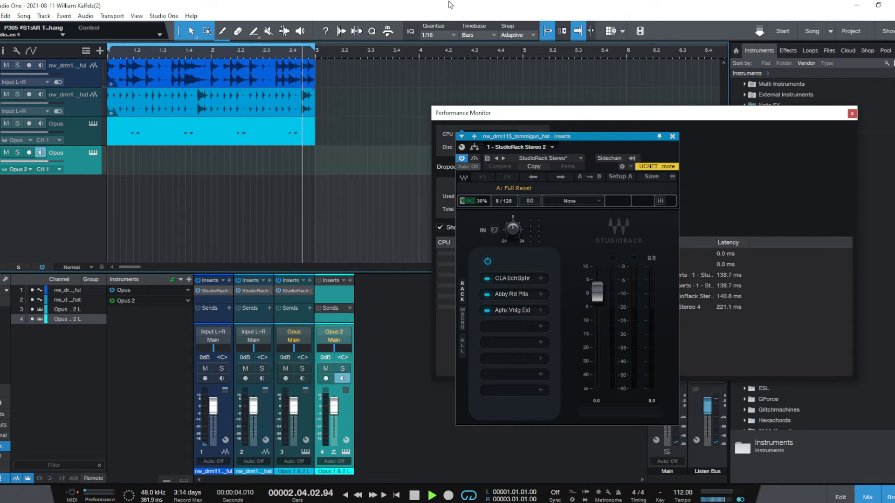
pyautogui.press('space')
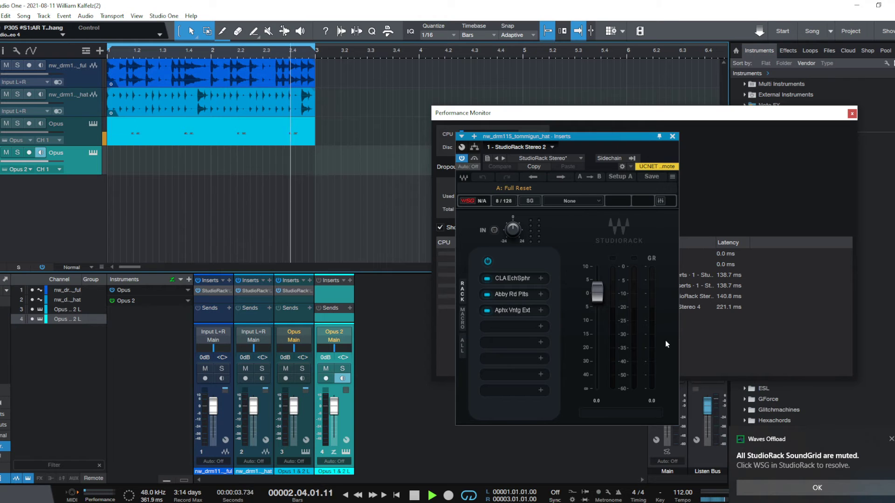
pyautogui.click(828, 490)
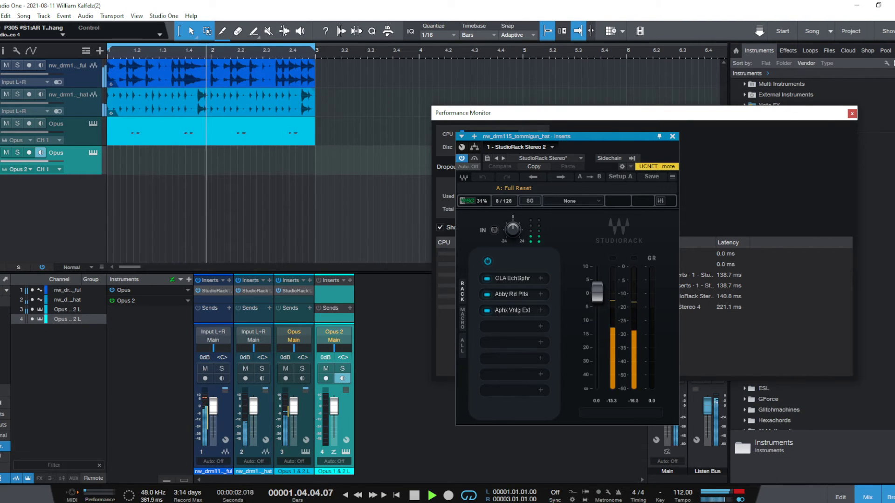
# Step: Check the server and voices usage in SoundGrid Studio, then return to Studio One and examine the device latencies in Performance Monitor
pyautogui.hotkey('alt', 'Tab')
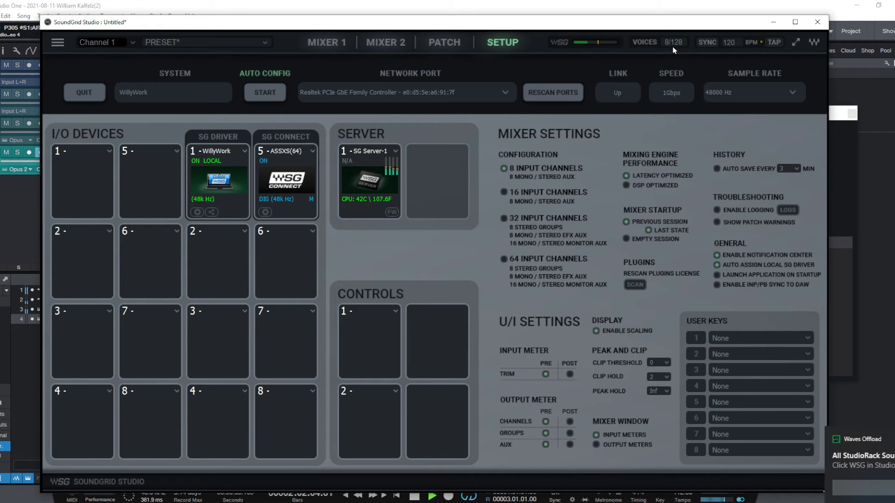
pyautogui.click(816, 487)
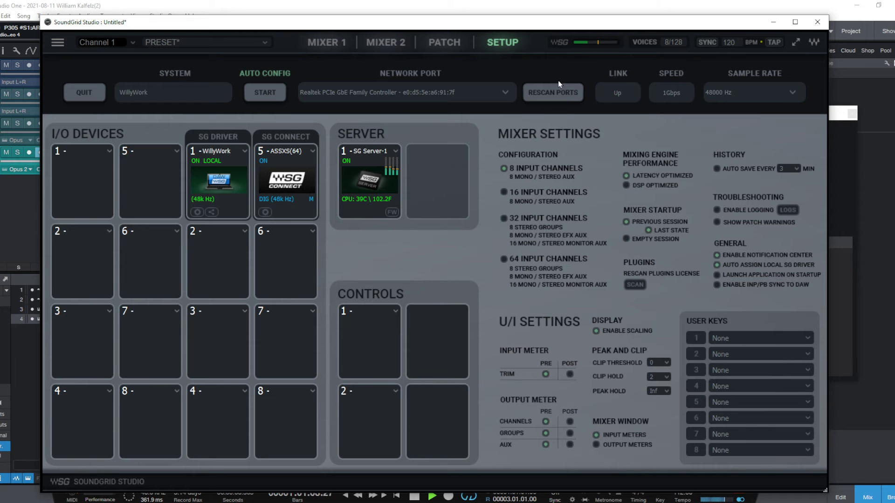
pyautogui.click(568, 4)
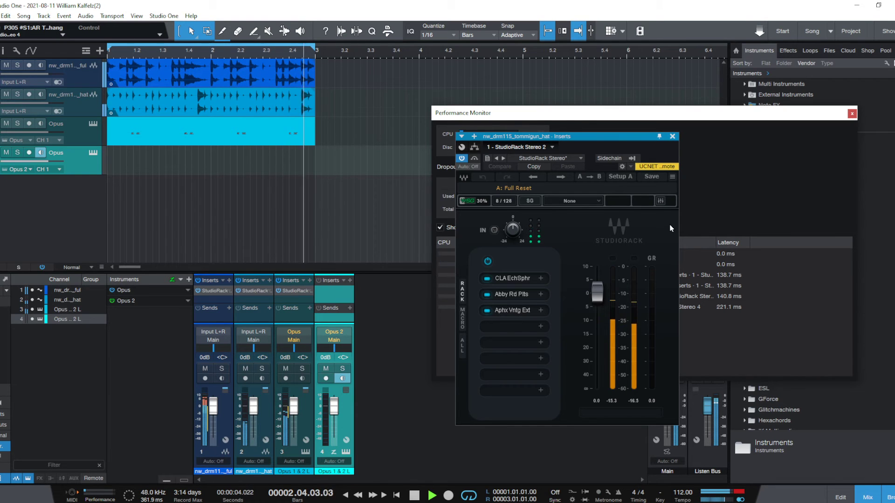
pyautogui.click(724, 117)
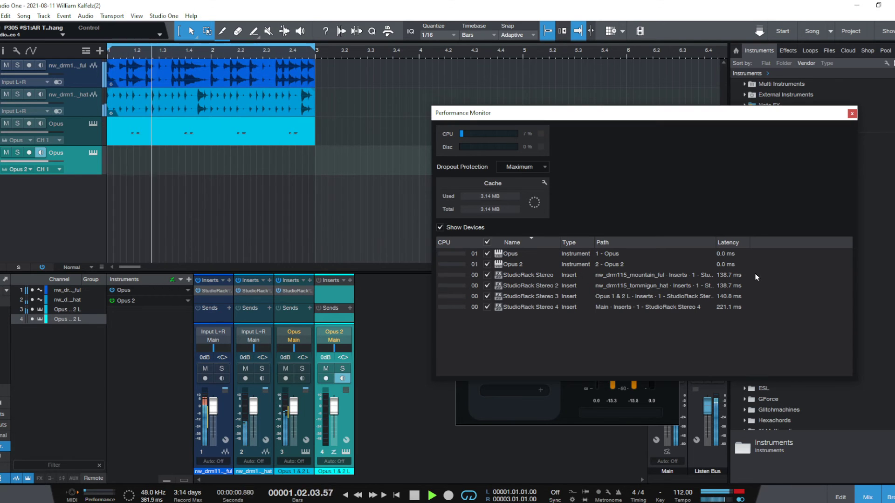
# Step: Move the StudioRack window into clear view, stop playback and check the SoundGrid status from StudioRack, skipping the setup
pyautogui.click(570, 412)
pyautogui.moveTo(561, 141); pyautogui.dragTo(518, 195)
pyautogui.press('space')
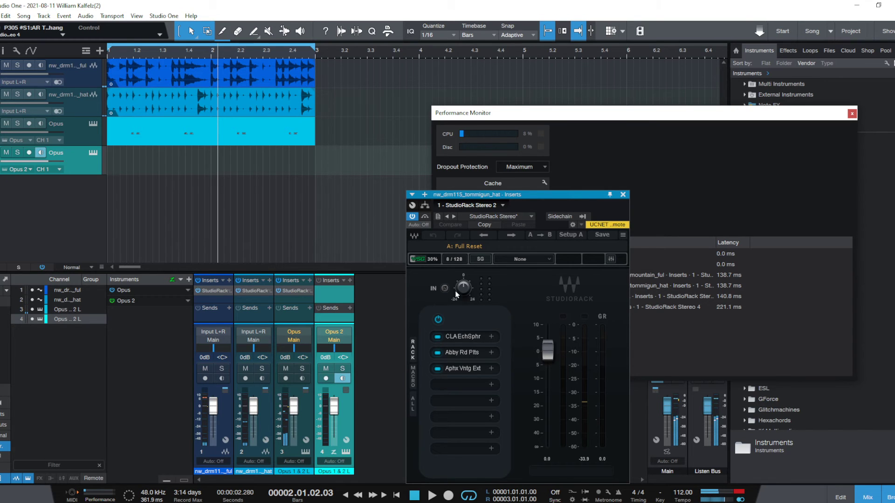
pyautogui.click(421, 258)
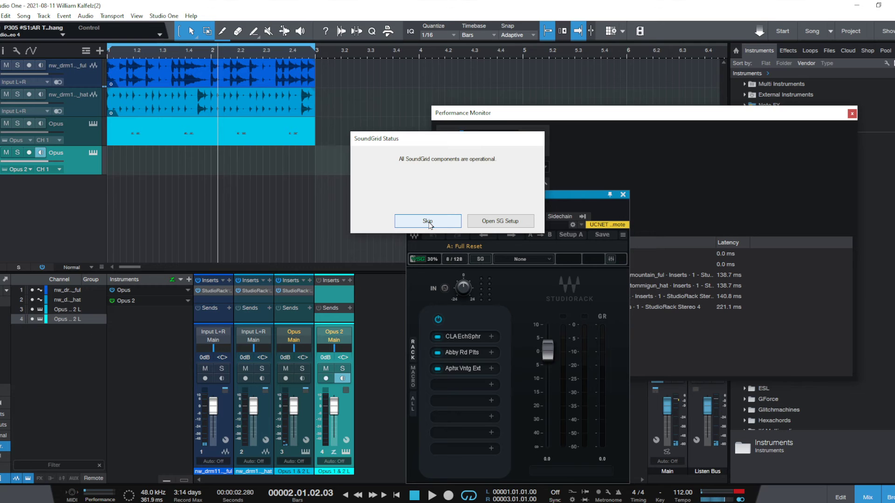
pyautogui.click(428, 222)
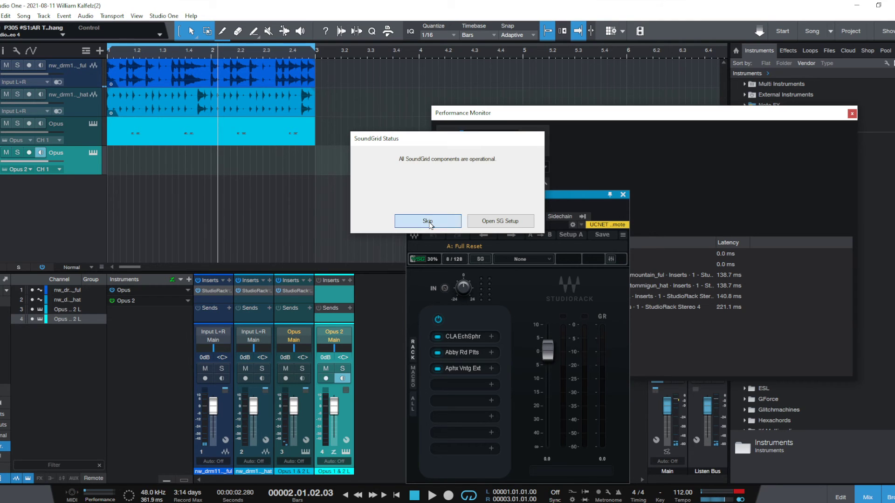
# Step: Switch the hi-hat track's StudioRack to native processing and place Performance Monitor beside it to compare CPU load
pyautogui.click(480, 259)
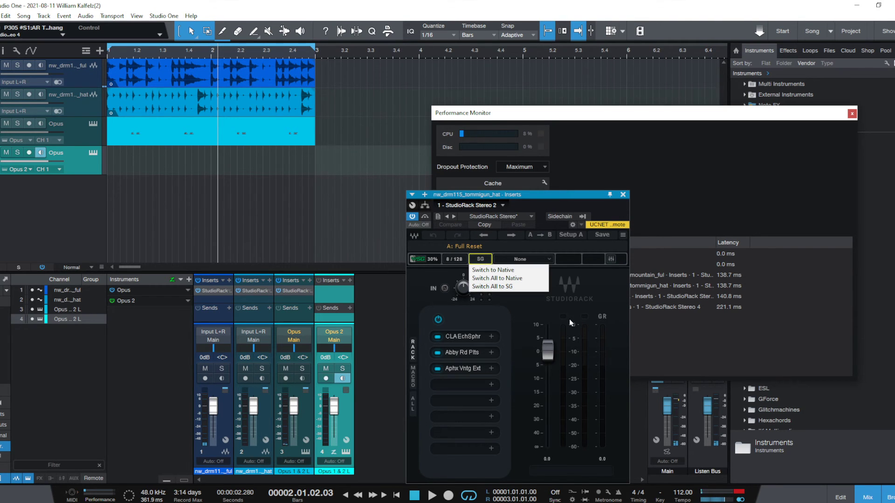
pyautogui.click(497, 271)
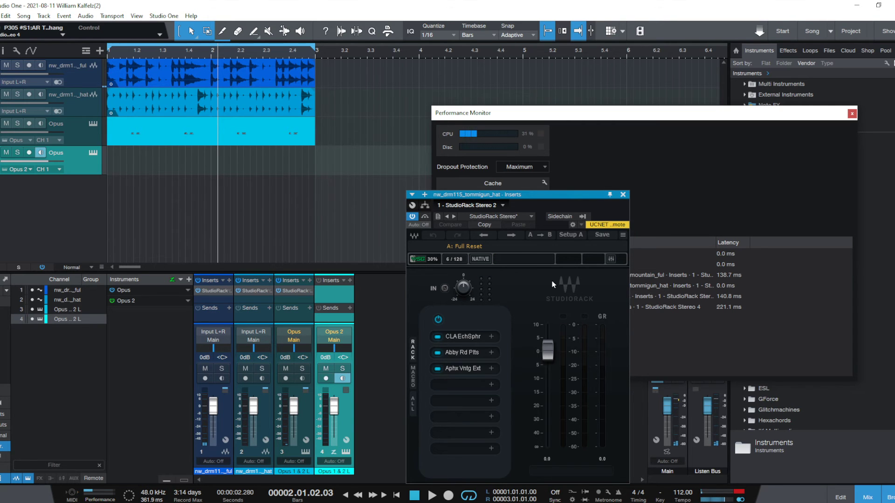
pyautogui.moveTo(653, 122); pyautogui.dragTo(294, 100)
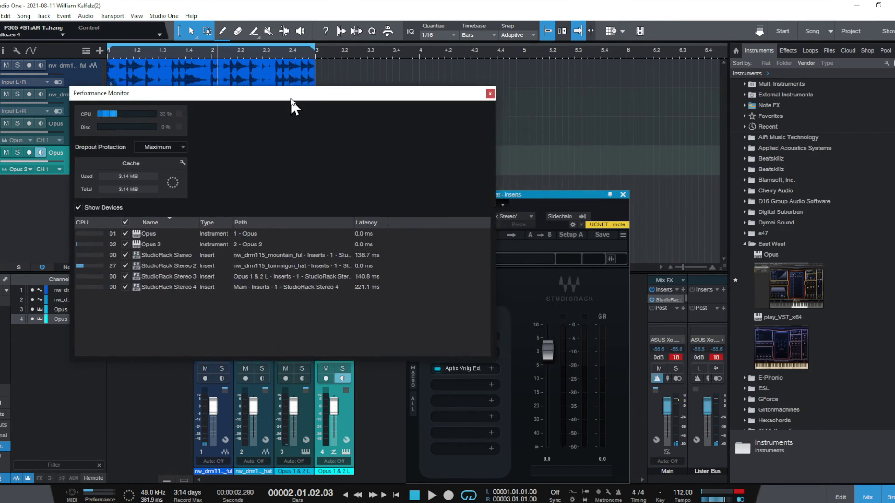
pyautogui.click(532, 195)
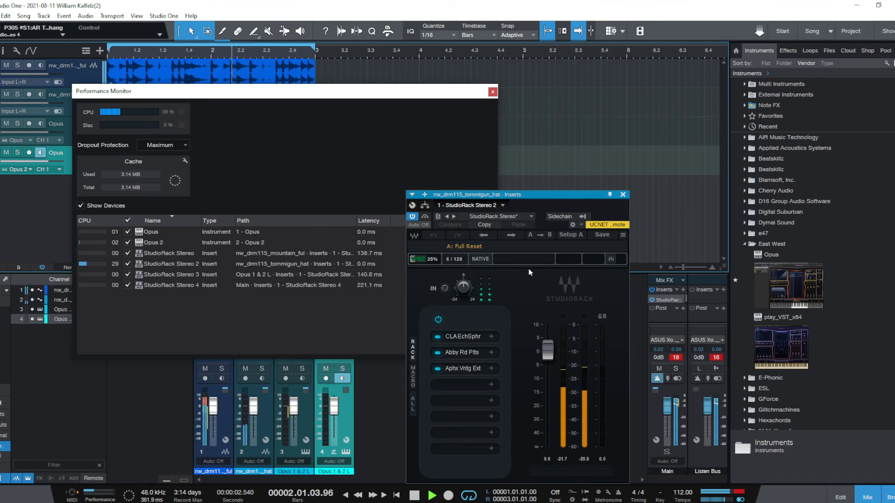
# Step: Switch all StudioRack instances to SG processing and stop playback
pyautogui.click(485, 259)
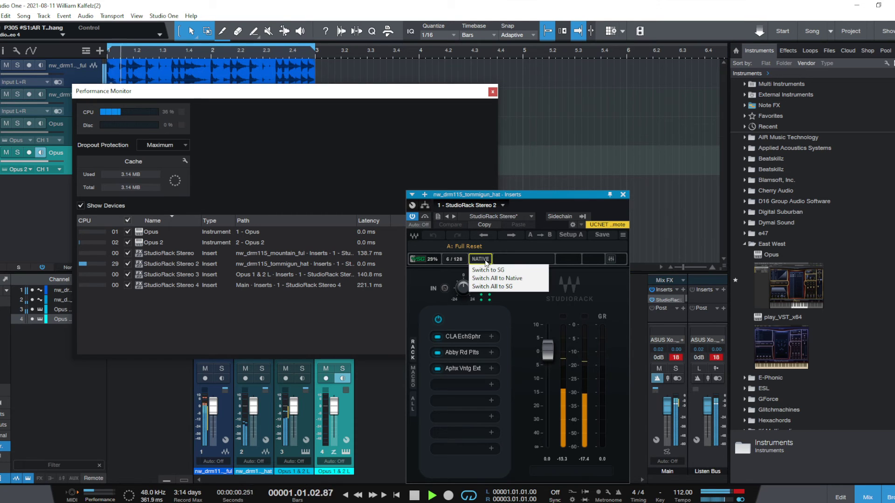
pyautogui.click(522, 287)
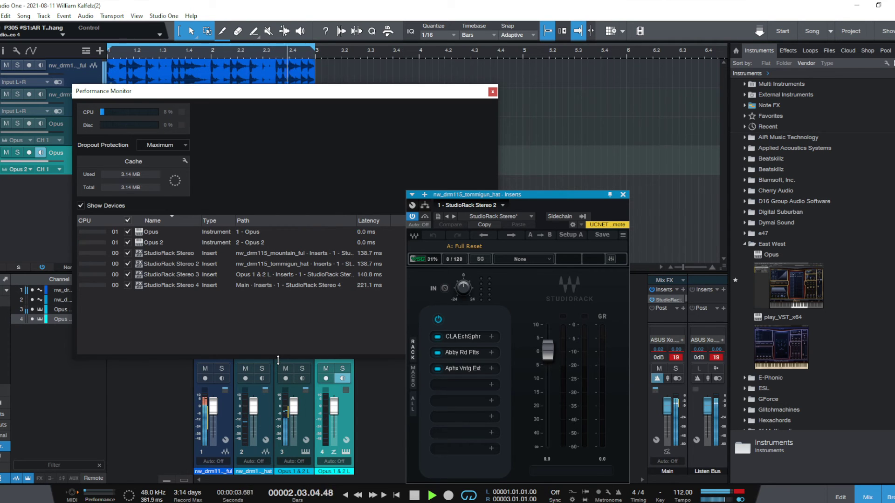
pyautogui.press('space')
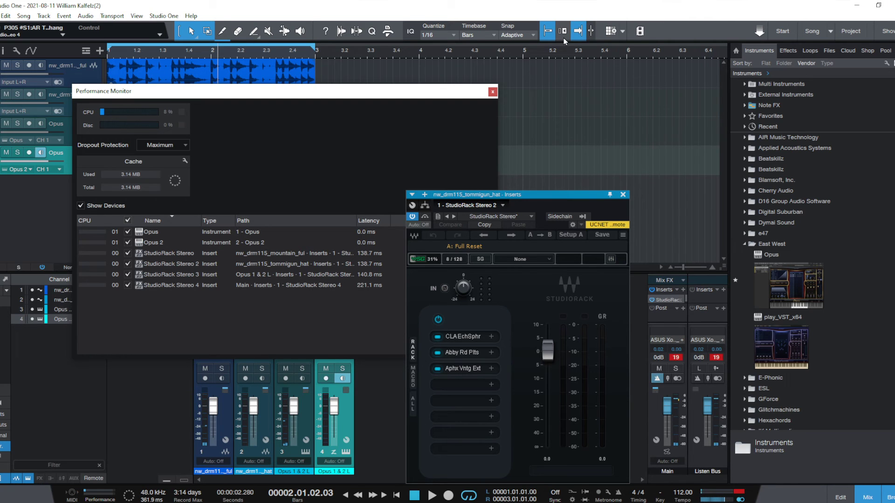
# Step: Examine the CPU usage per logical processor in a maximized Task Manager, then close it
pyautogui.hotkey('ctrl', 'shift', 'Escape')
pyautogui.click(280, 105)
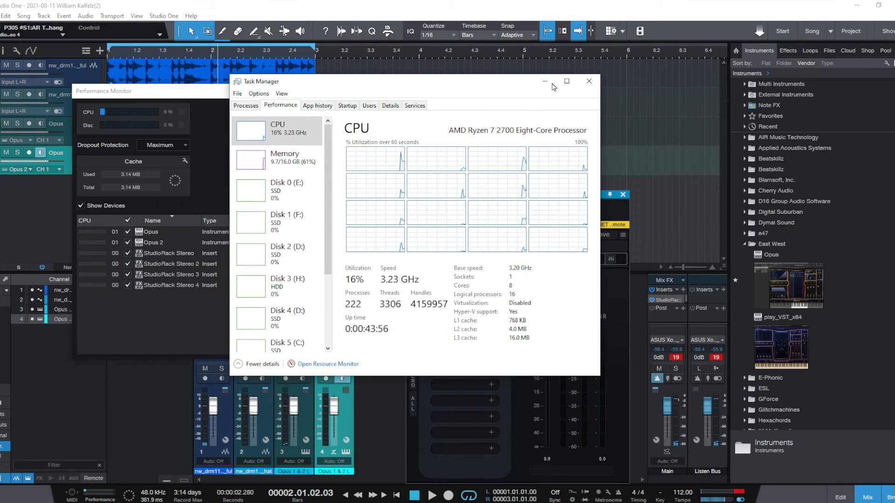
pyautogui.click(567, 81)
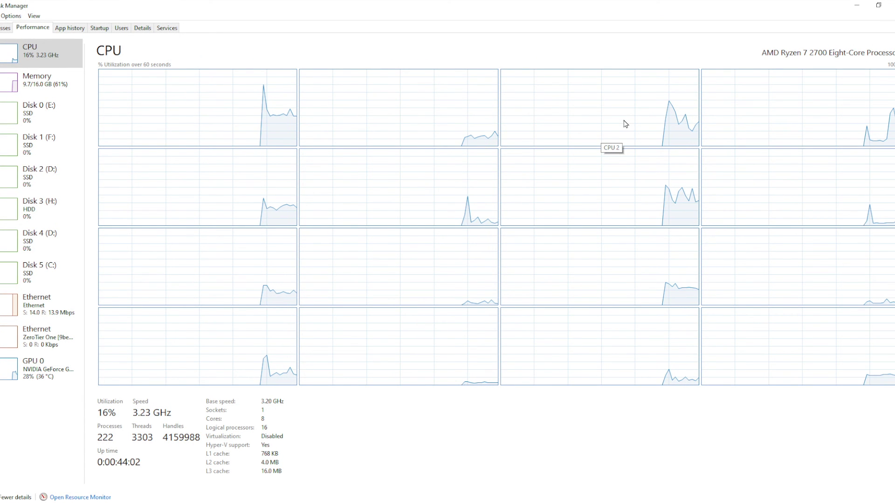
pyautogui.click(893, 4)
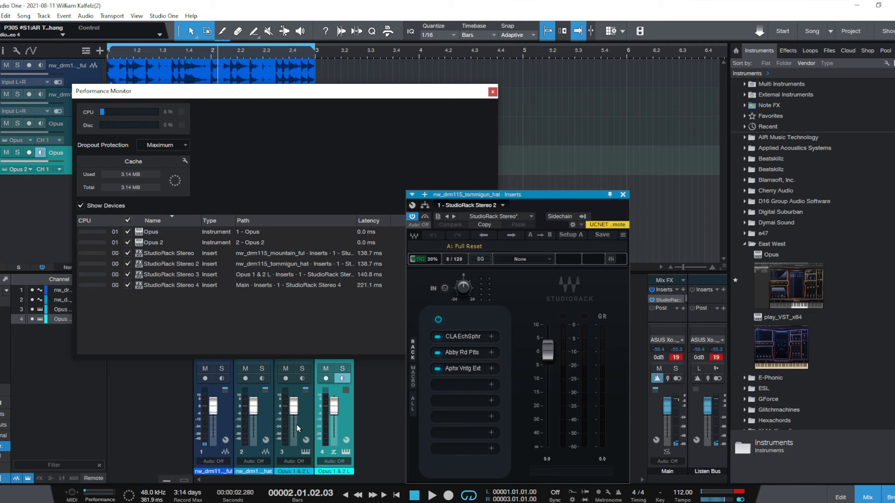
# Step: Move Performance Monitor off the tracks, bring the StudioRack window to the front and restart song playback
pyautogui.moveTo(229, 96); pyautogui.dragTo(609, 56)
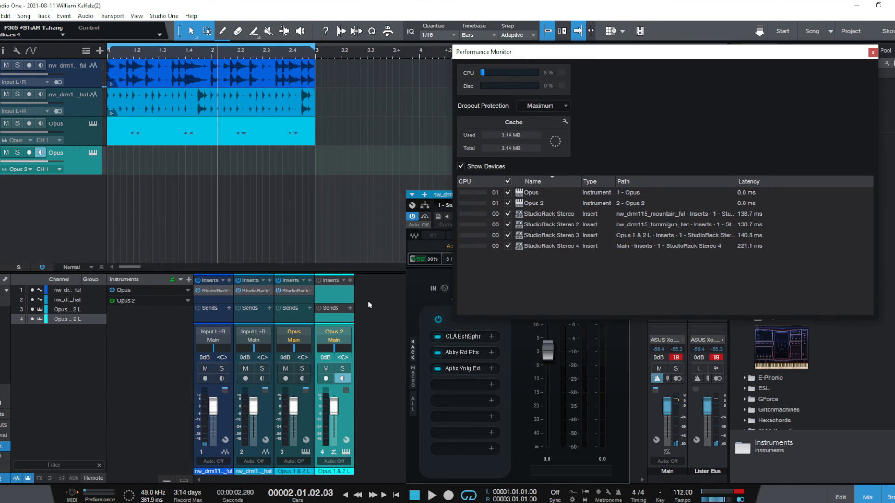
pyautogui.click(418, 306)
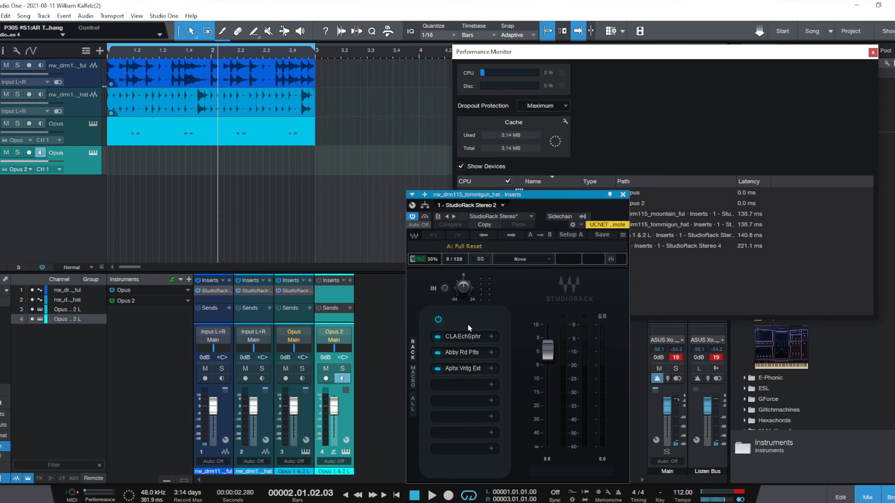
pyautogui.press('space')
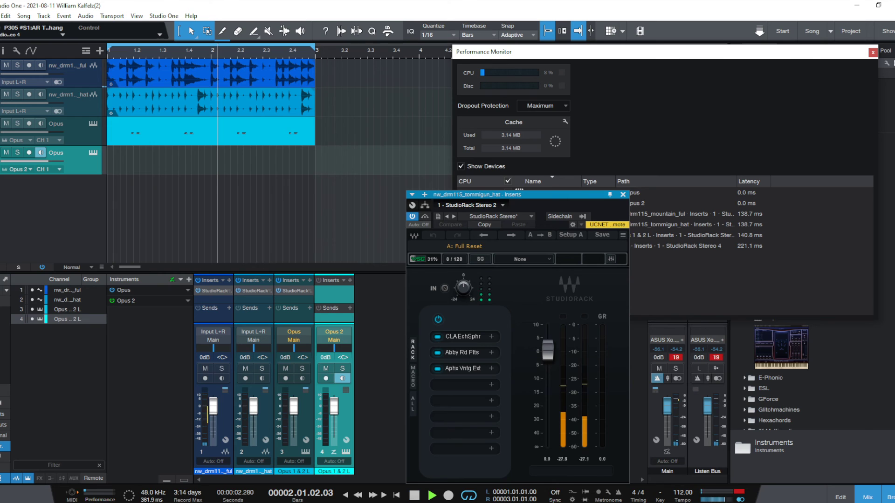
# Step: Switch to SoundGrid Studio to check the SG Server's load on the setup page, and minimize it
pyautogui.hotkey('alt', 'Tab')
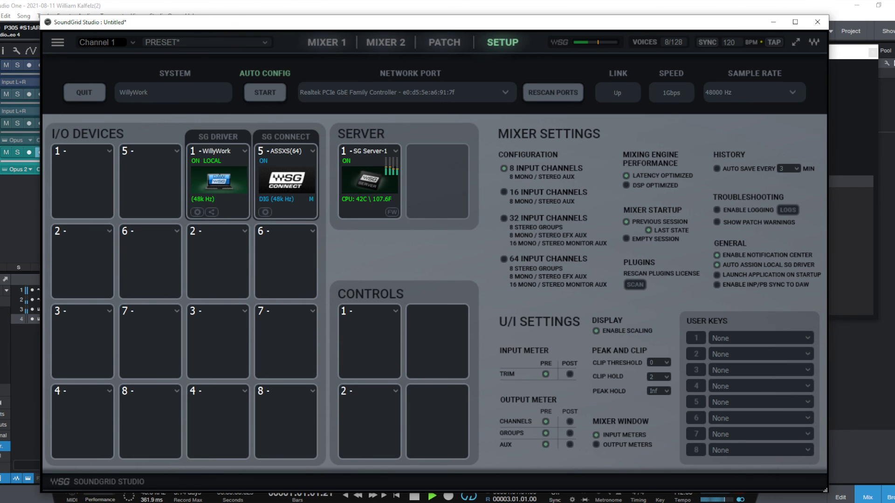
pyautogui.click(773, 22)
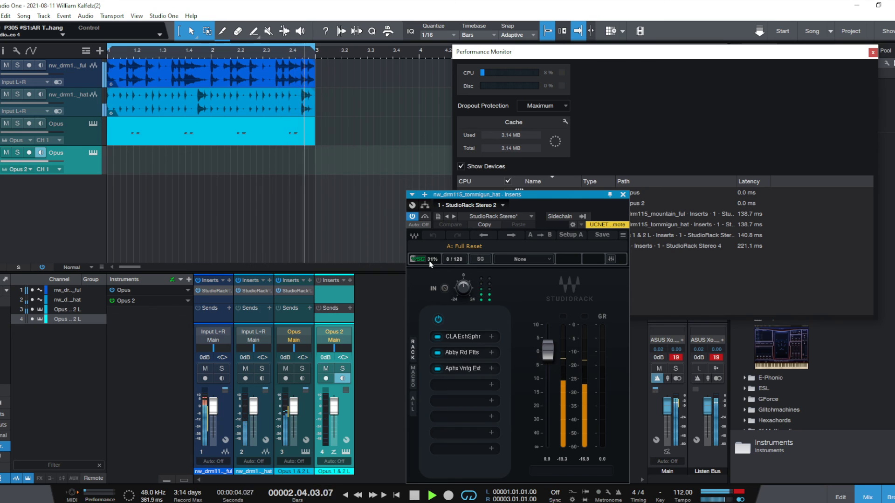
# Step: Add the AR TG Mastering plugin to the fourth slot of the hi-hat track's StudioRack and close its plugin window
pyautogui.click(493, 399)
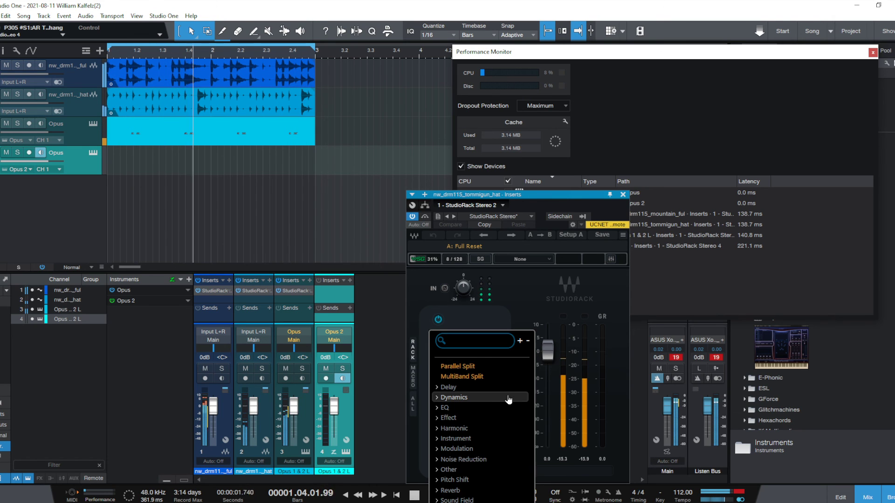
pyautogui.press('Escape')
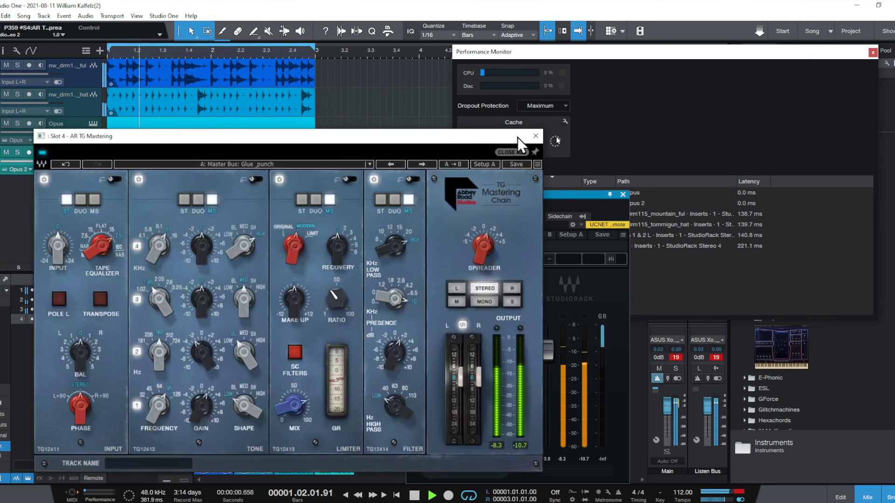
pyautogui.moveTo(505, 139); pyautogui.dragTo(679, 114)
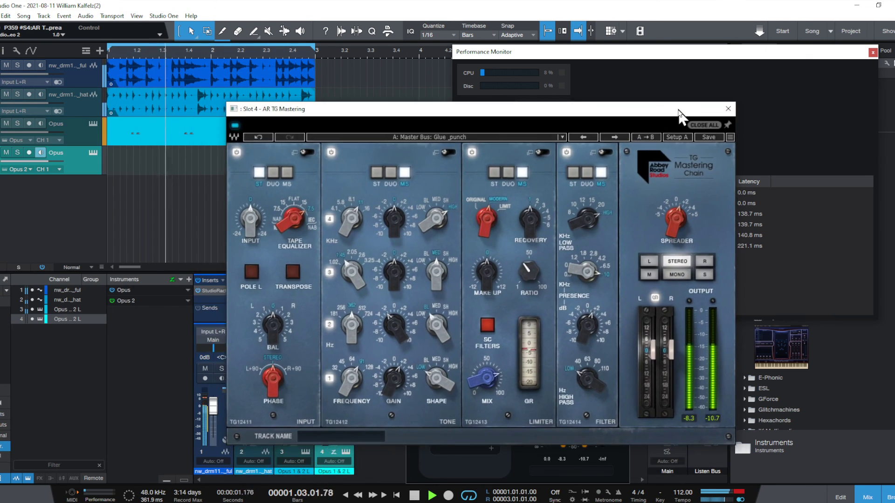
pyautogui.click(728, 109)
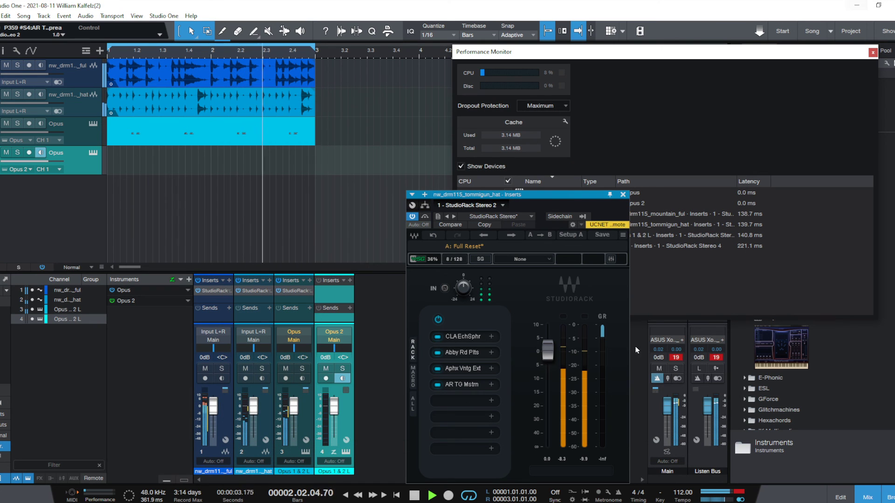
pyautogui.moveTo(462, 385)
pyautogui.mouseDown()
pyautogui.moveTo(464, 396)
pyautogui.moveTo(462, 381)
pyautogui.mouseUp()
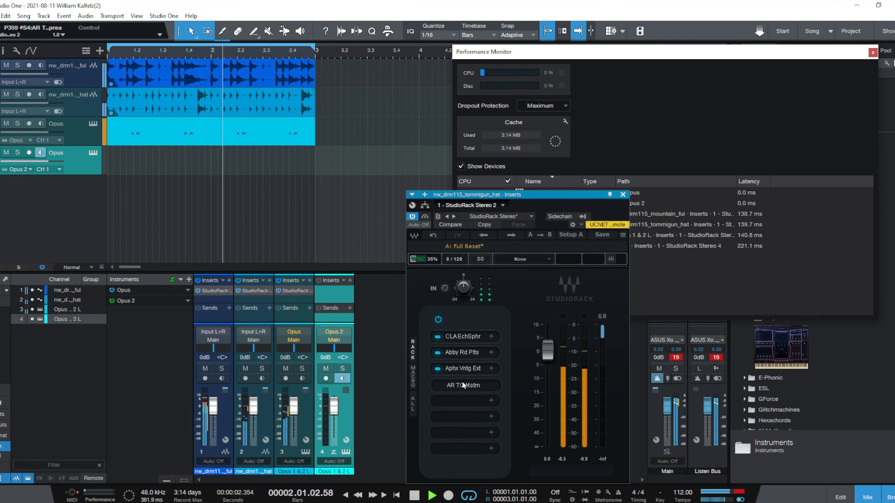
# Step: Add the IR-L full reverb to the fifth StudioRack slot, close its window and move the rack window higher over Performance Monitor
pyautogui.click(491, 400)
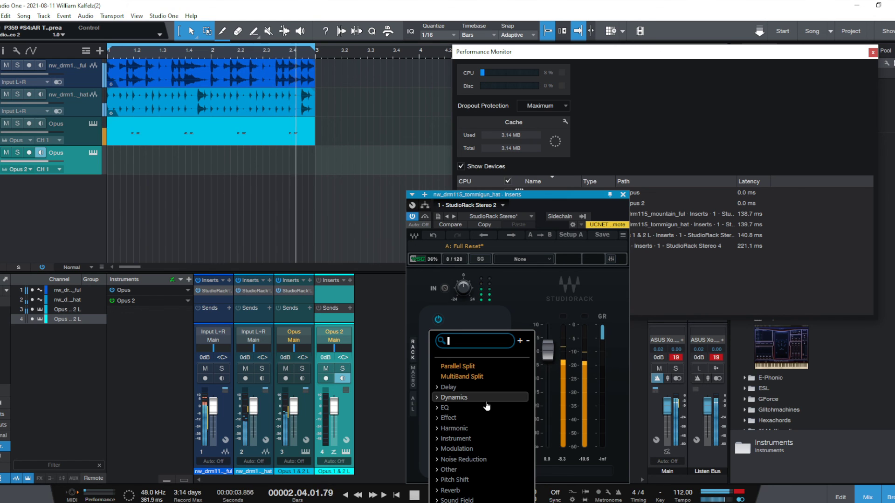
pyautogui.click(477, 490)
pyautogui.scroll(-3, 484, 461)
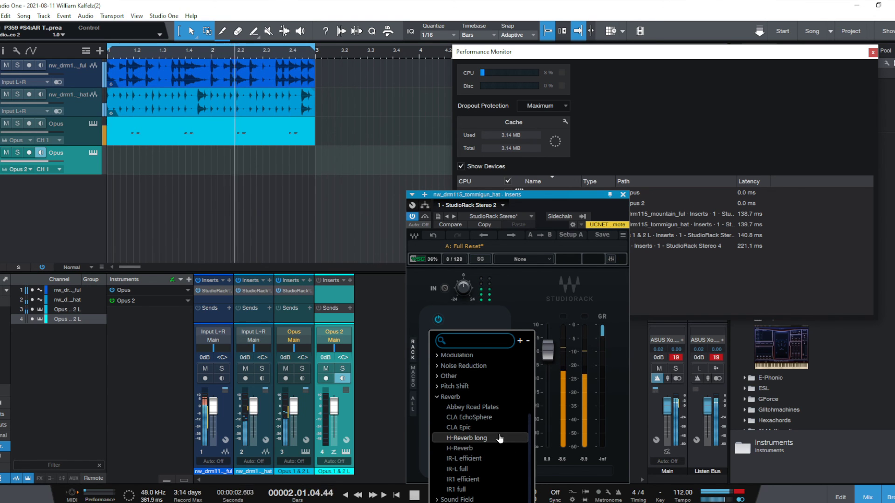
pyautogui.click(483, 469)
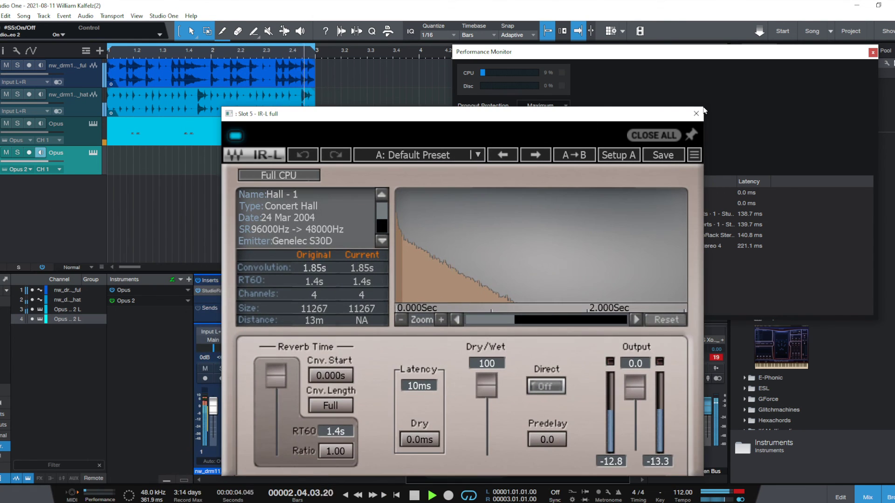
pyautogui.click(690, 118)
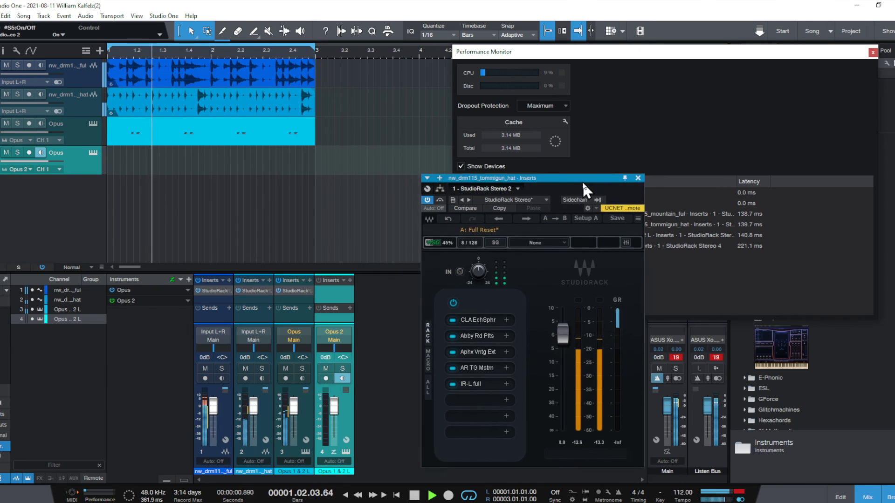
pyautogui.moveTo(577, 194); pyautogui.dragTo(597, 122)
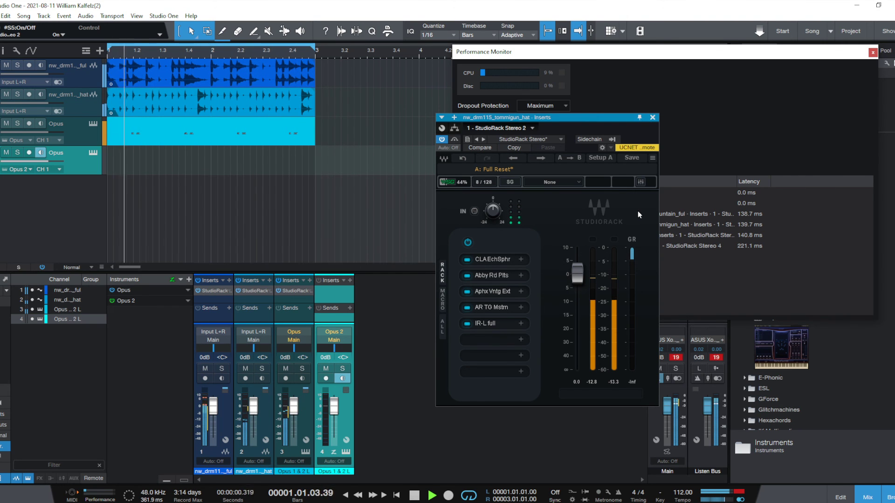
# Step: Stop playback and close Studio One without saving the song's changes
pyautogui.press('space')
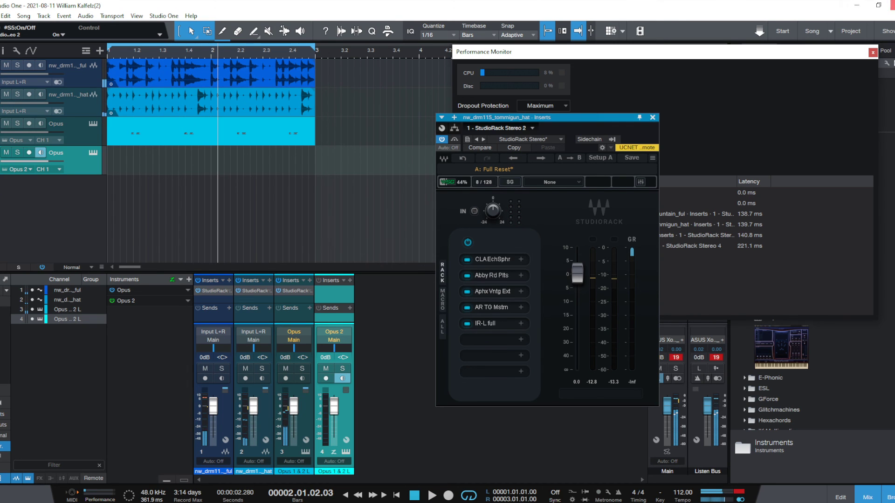
pyautogui.click(891, 4)
pyautogui.click(487, 257)
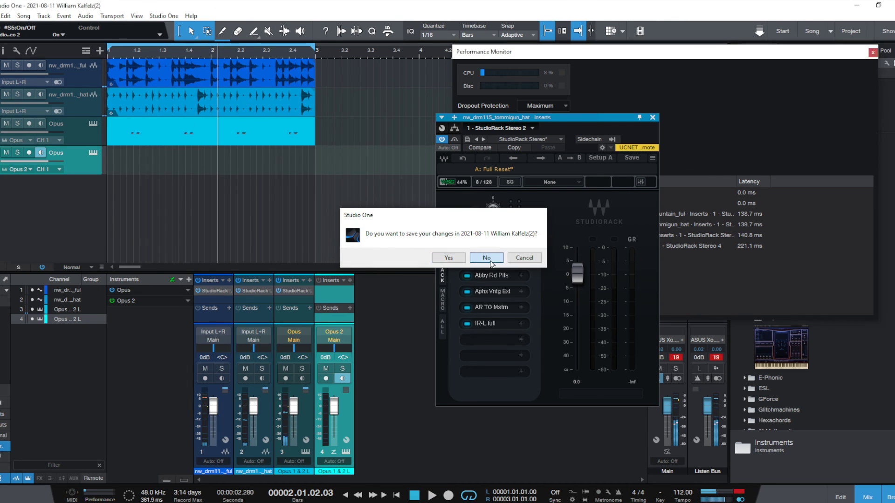